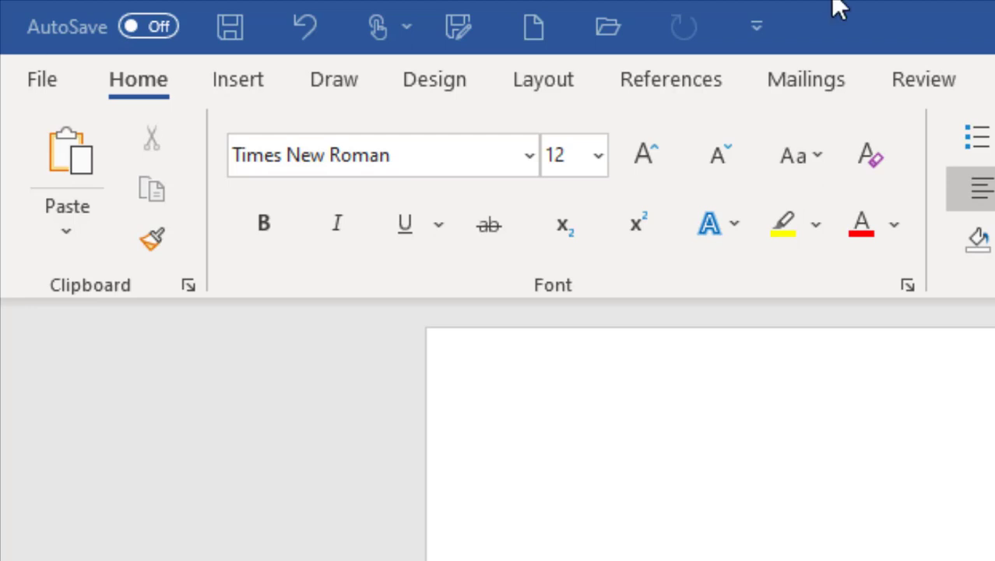
- Insert a new empty equation into Document2 from the Insert tab's Equation command
left_click(247, 80)
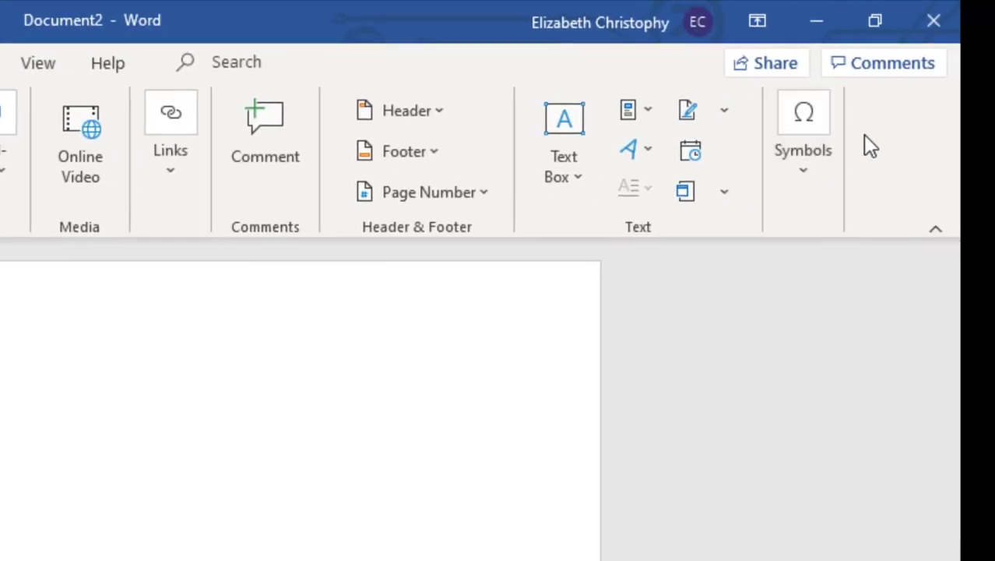
left_click(806, 131)
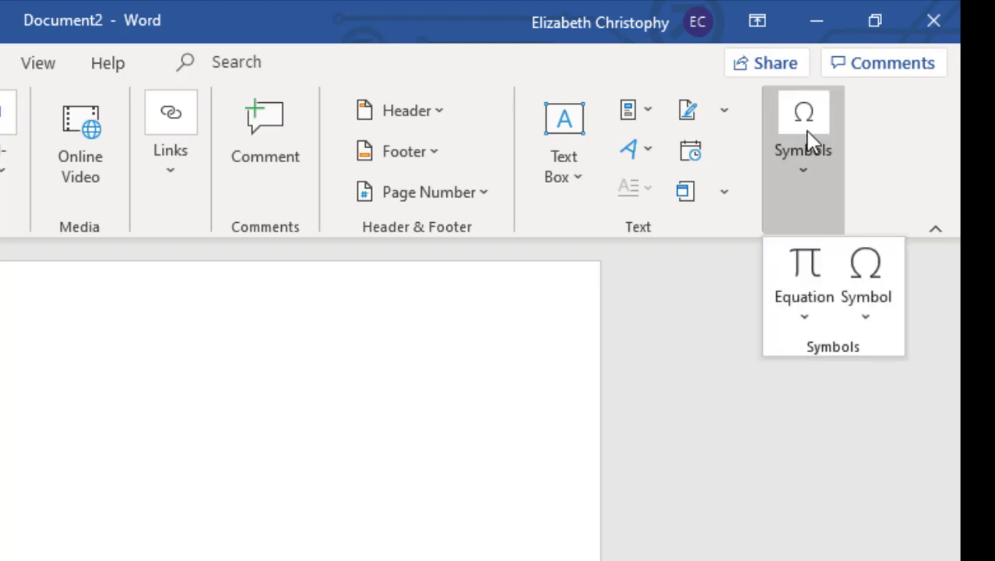
left_click(803, 269)
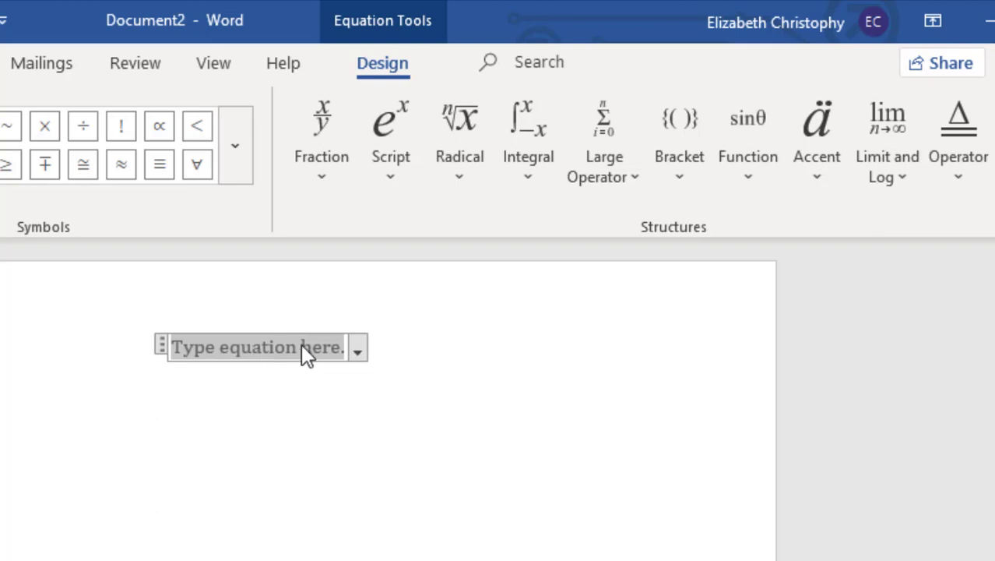
left_click(664, 129)
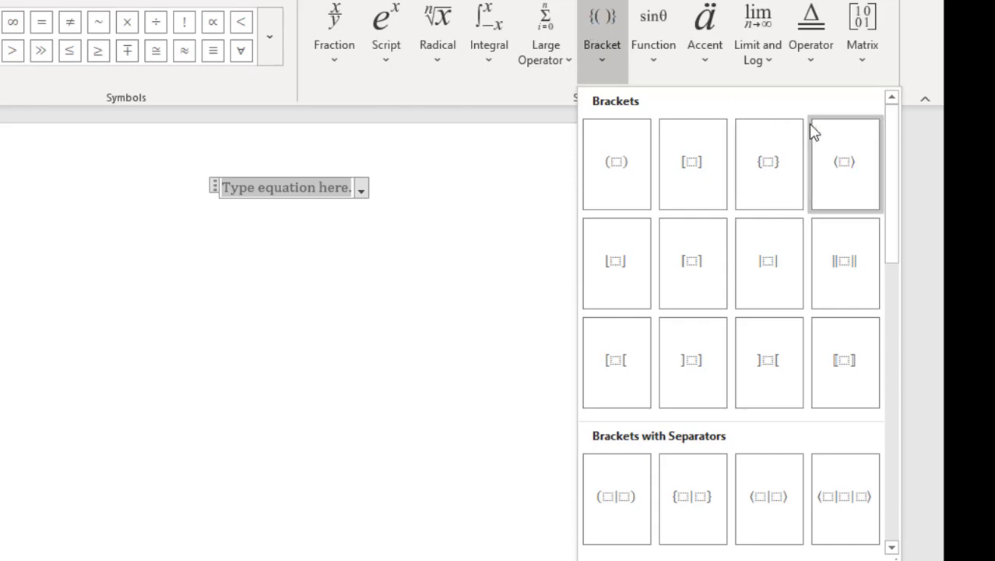
- Add two 'Right Vertical Bar Only' brackets to the equation and select the second placeholder
left_click_drag(889, 160, 899, 345)
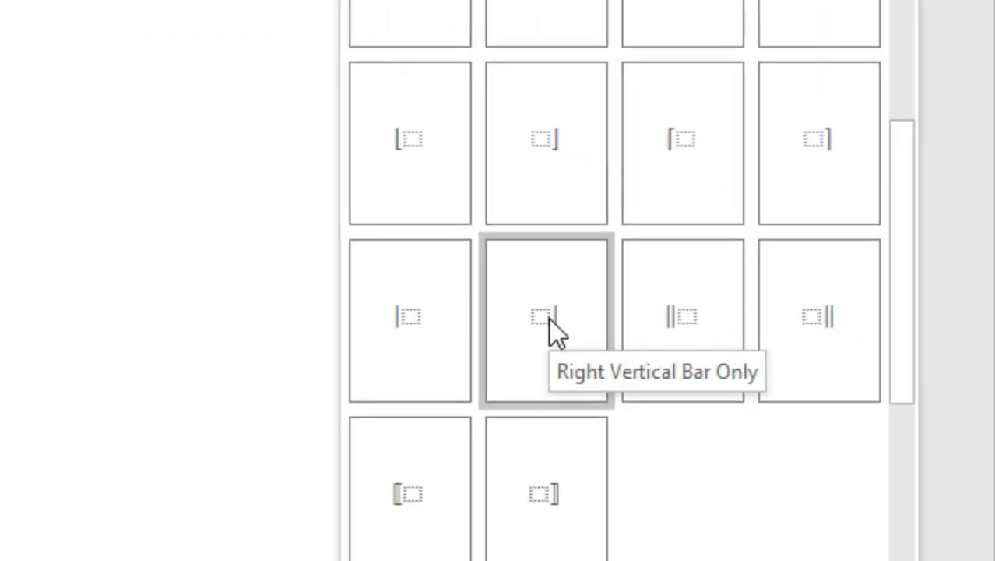
left_click(549, 318)
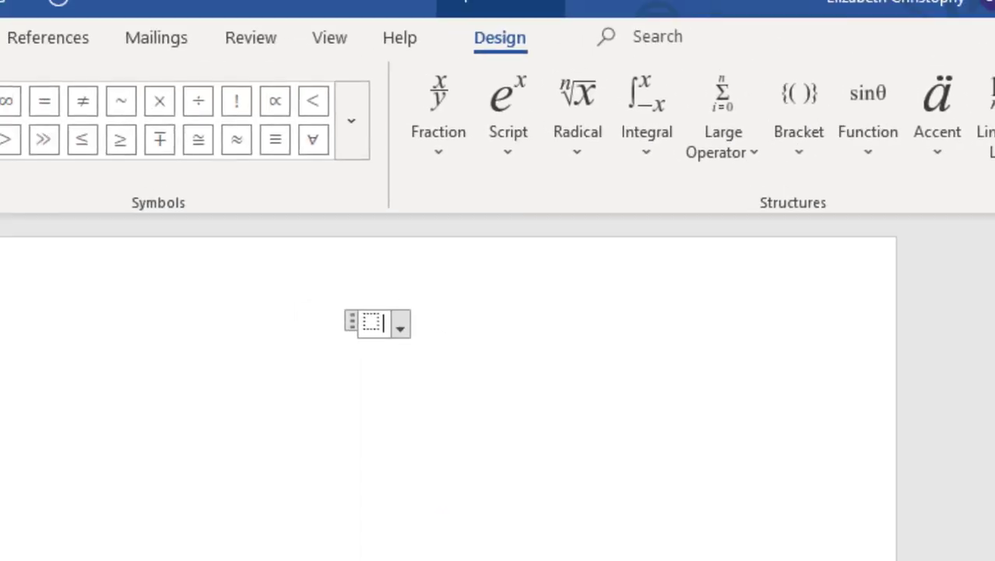
left_click(828, 161)
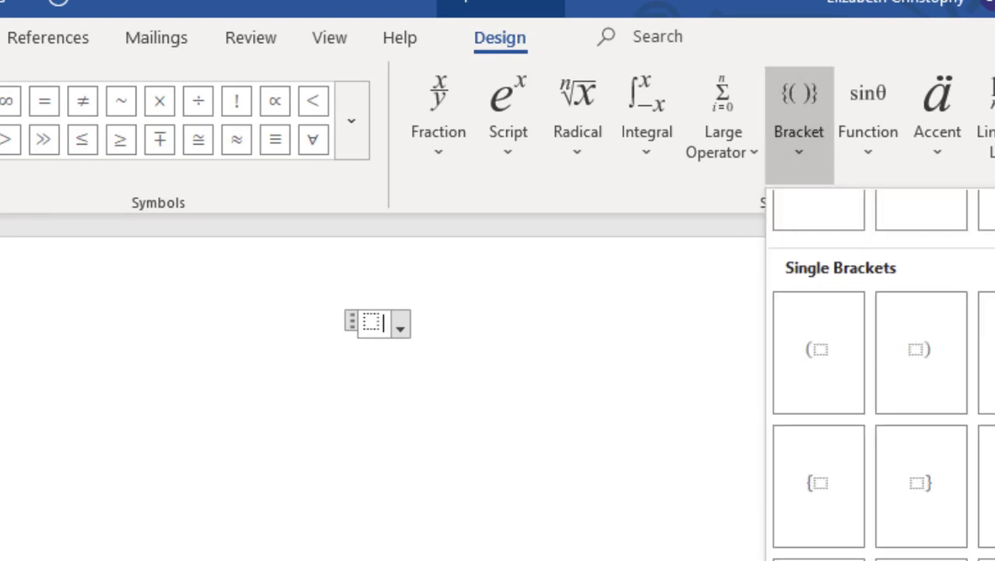
left_click(818, 483)
left_click(383, 322)
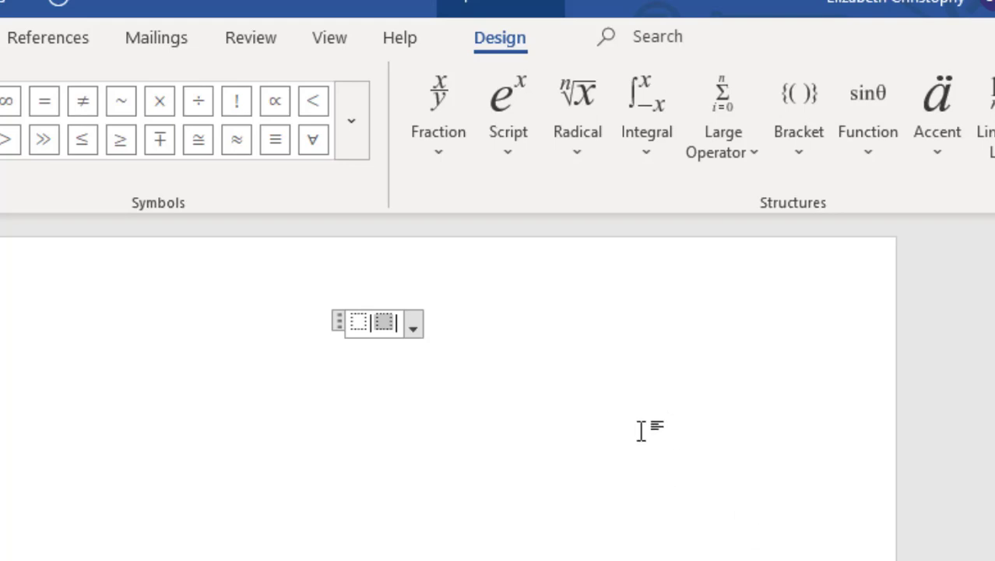
- Put a stacked fraction into each of the two bracket placeholders
left_click(433, 113)
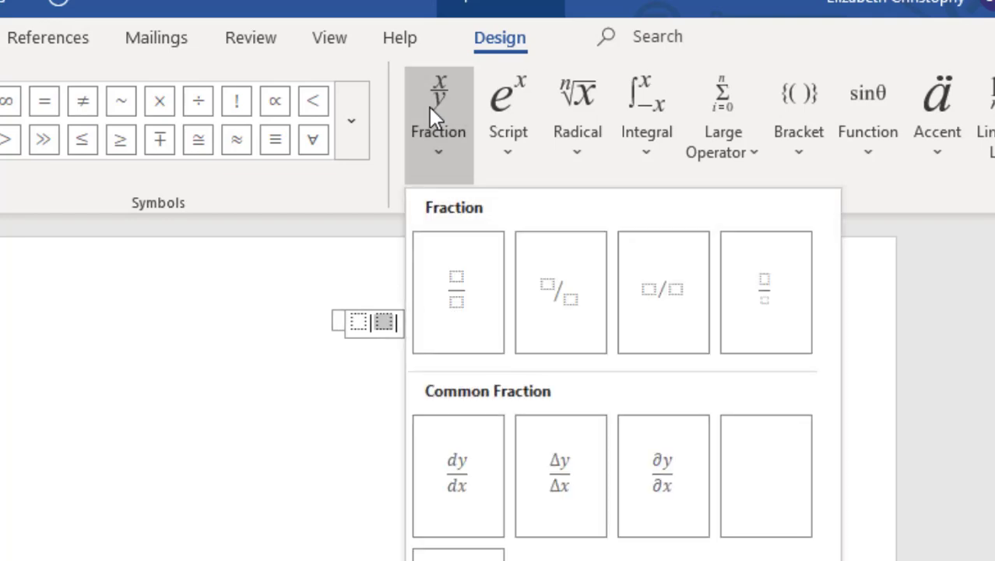
left_click(459, 294)
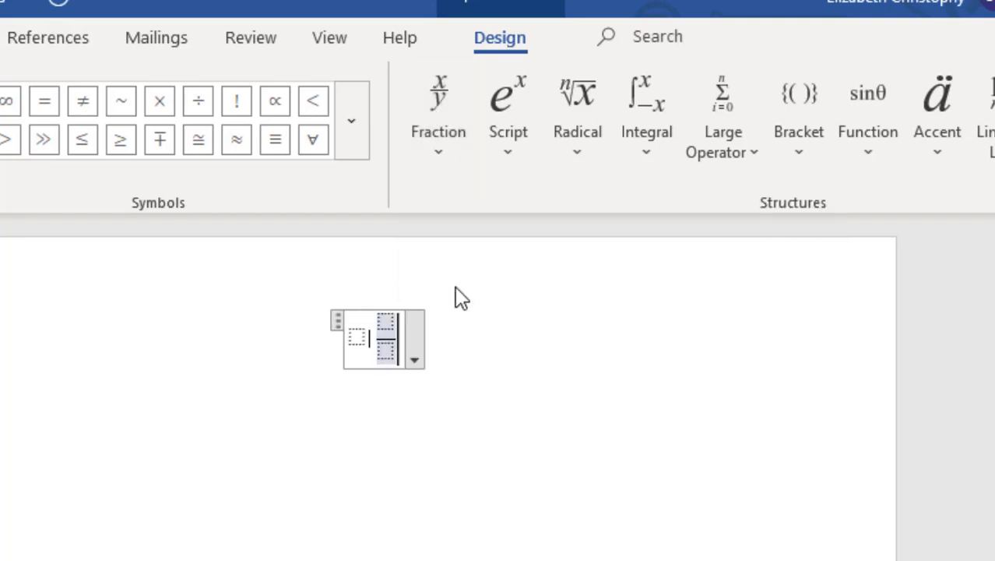
key("Left")
key("Left")
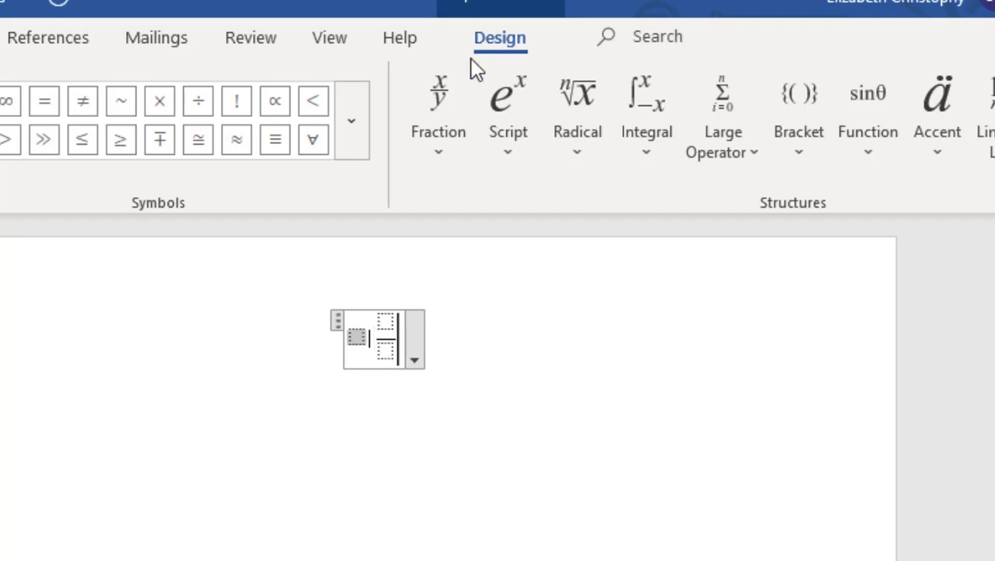
left_click(443, 99)
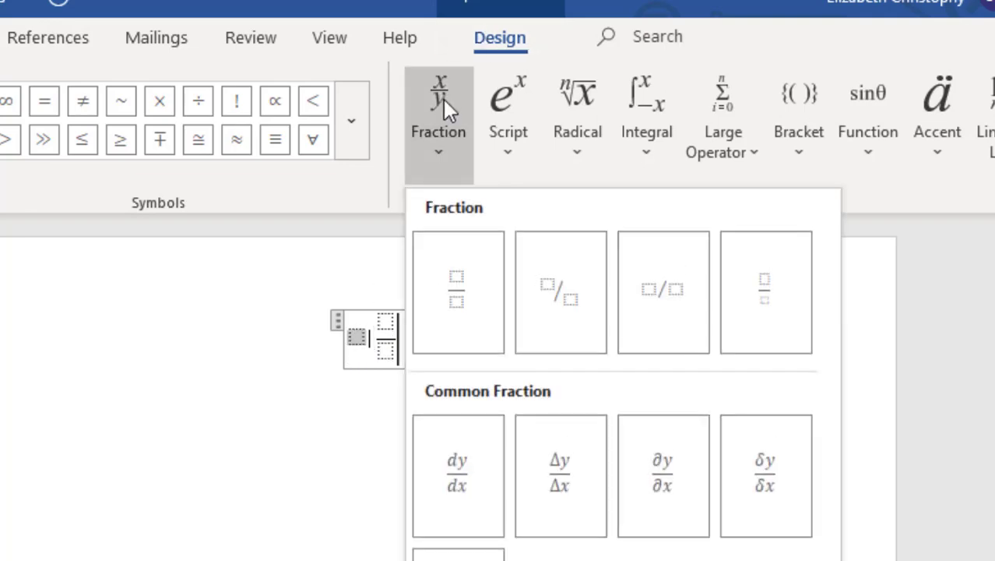
left_click(461, 278)
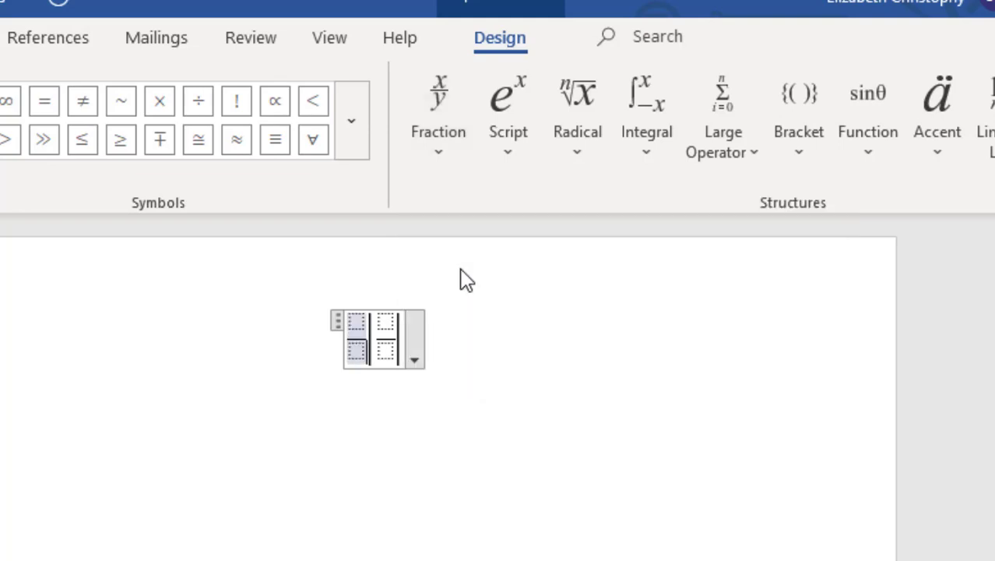
- Type 4.56 meters as the first numerator, and nanometers over 1 meter in the second fraction
left_click(357, 320)
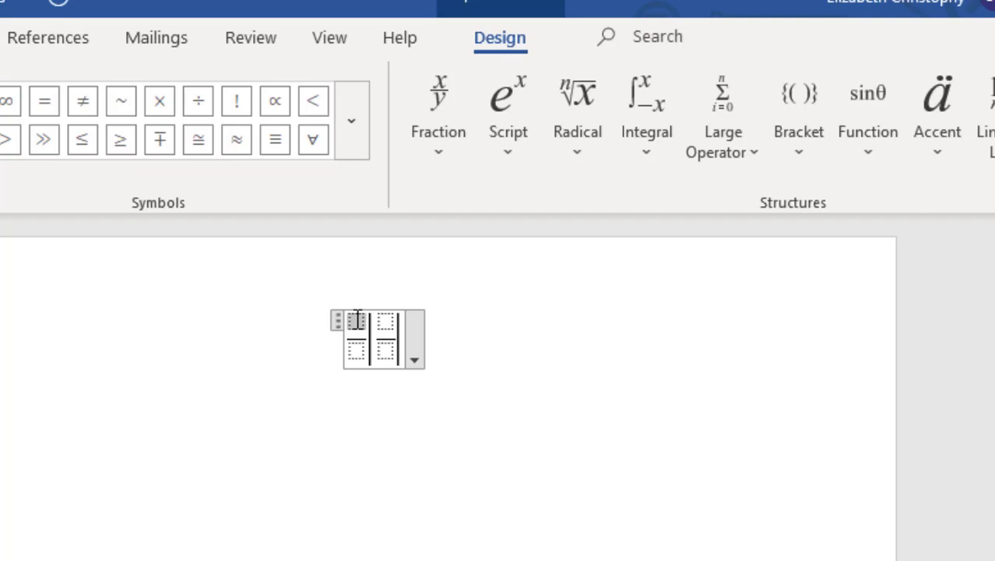
type("4.56")
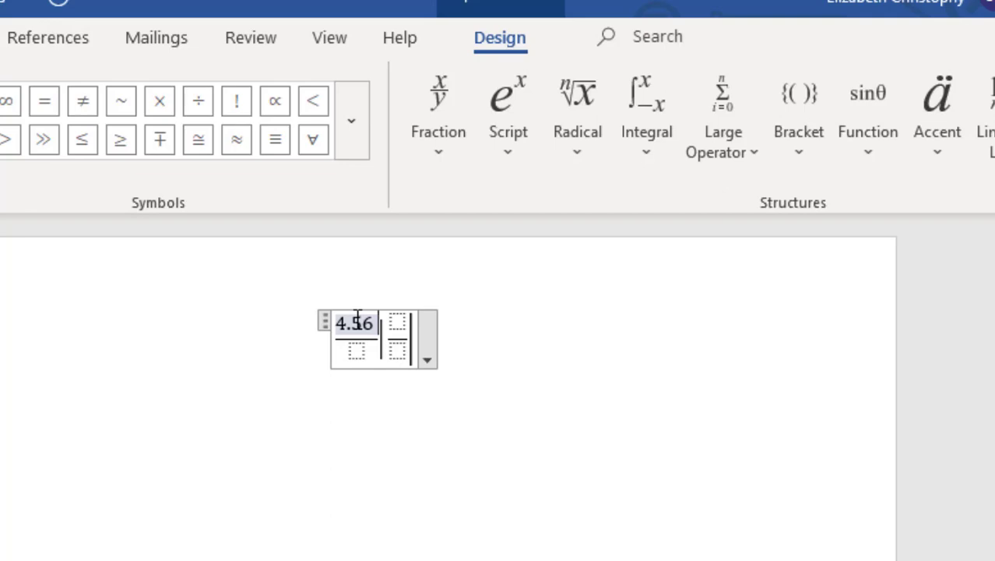
type(" meters")
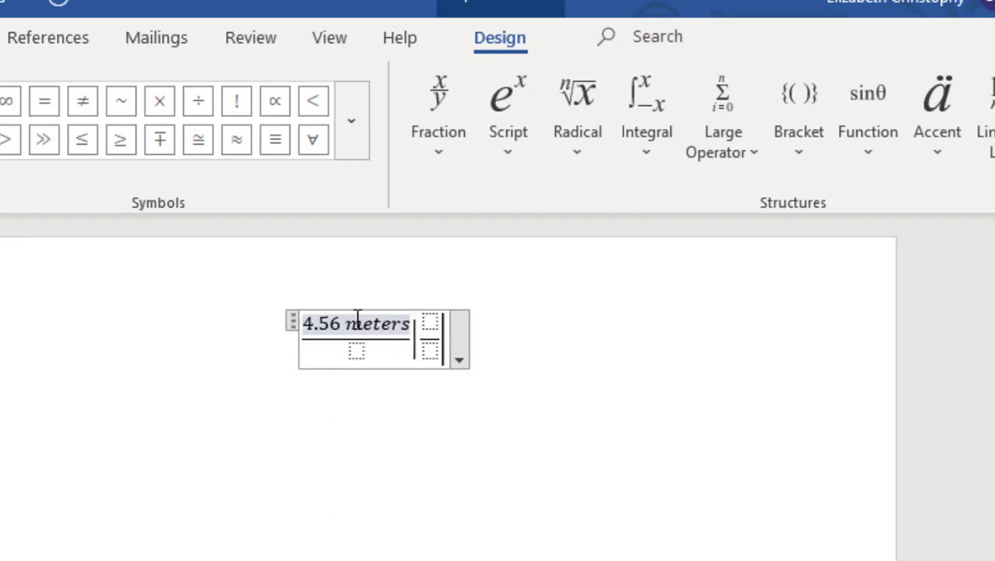
left_click(430, 349)
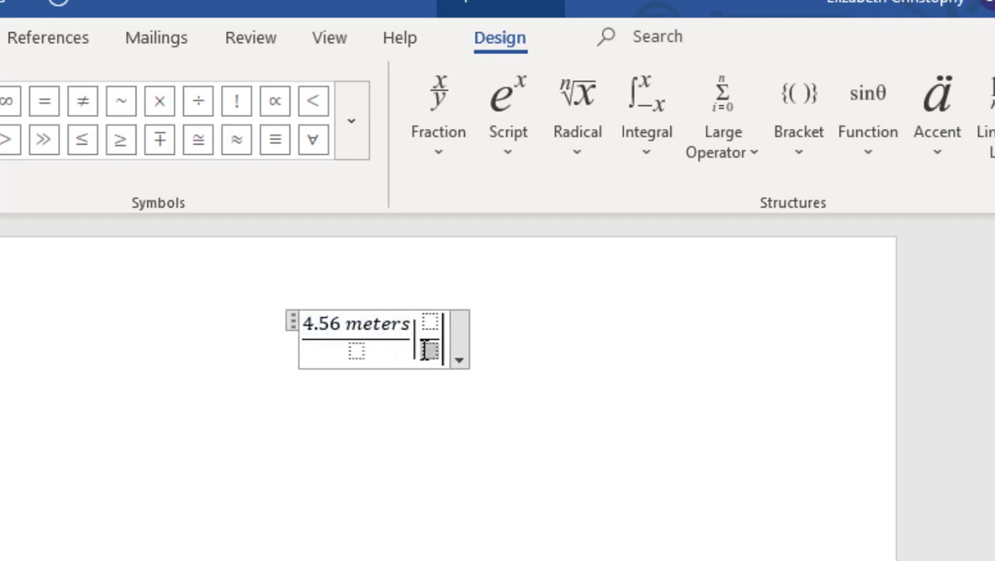
type("1 me")
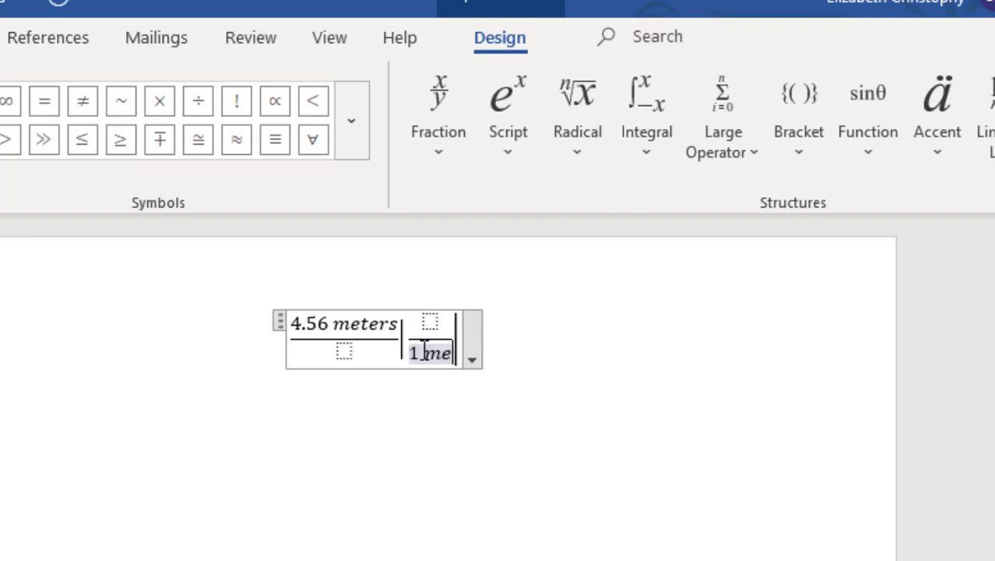
type("ter")
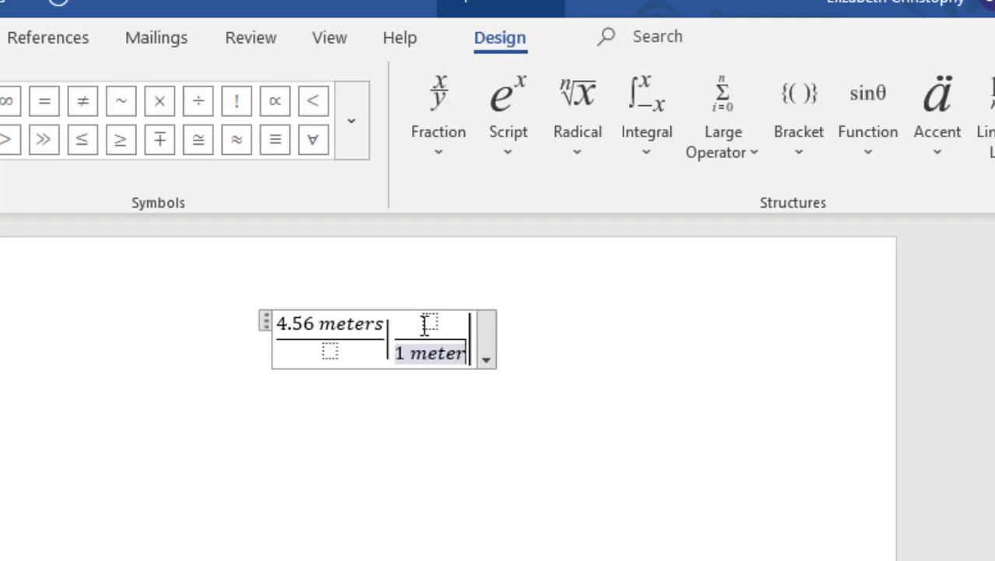
left_click(429, 322)
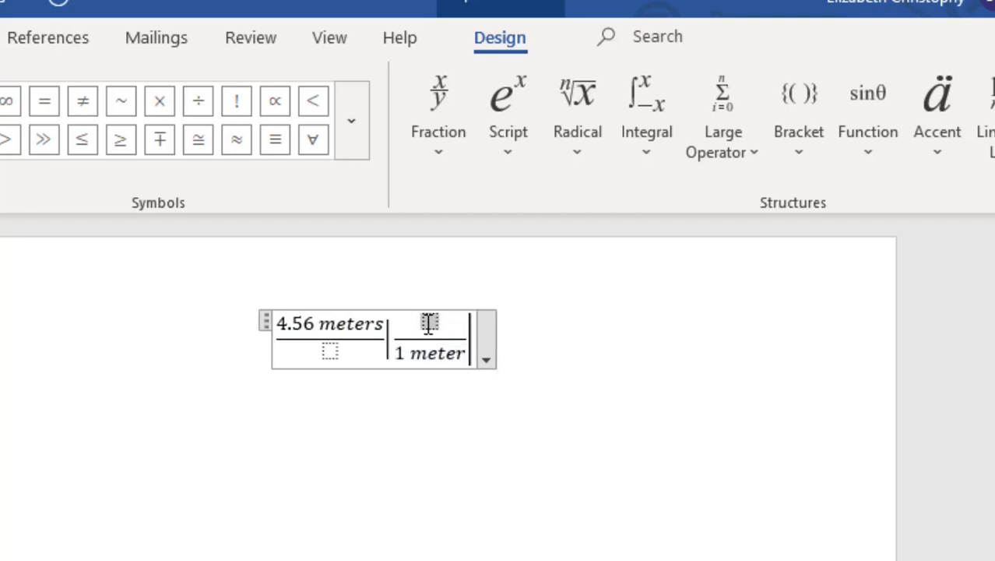
type("nano")
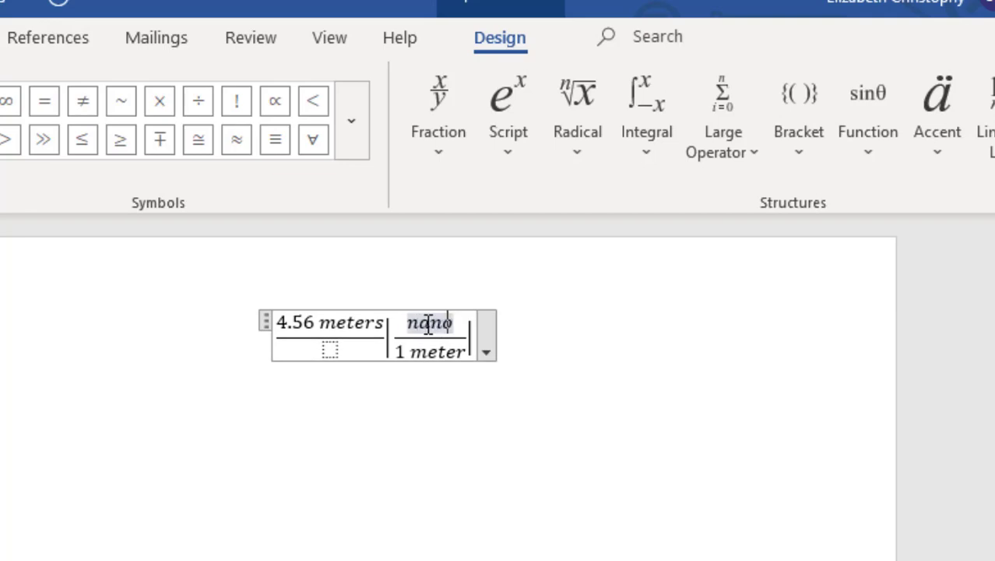
type("meters")
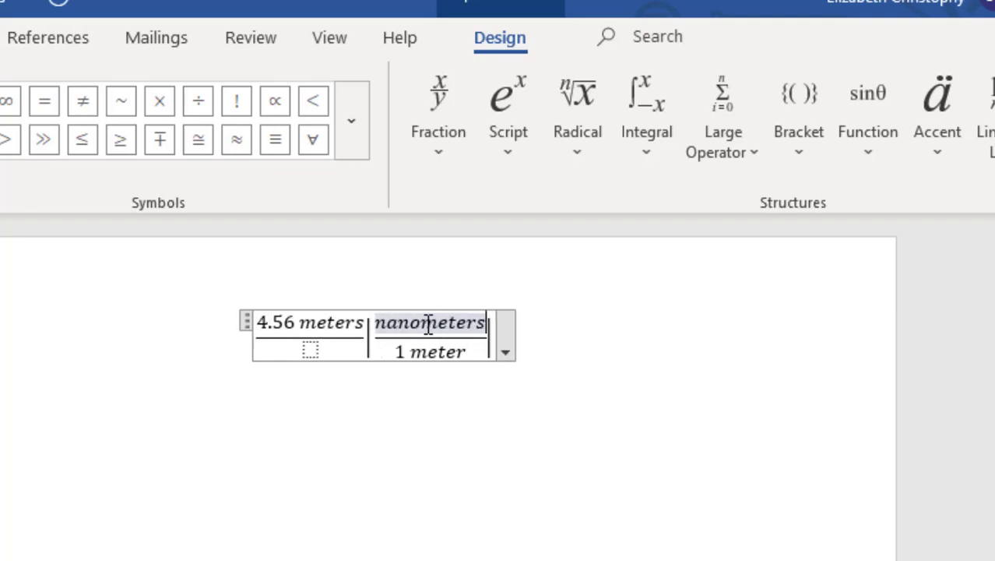
key("Left")
key("Left")
key("Left")
key("Left")
key("Left")
key("Left")
key("Left")
key("Left")
key("Left")
key("Left")
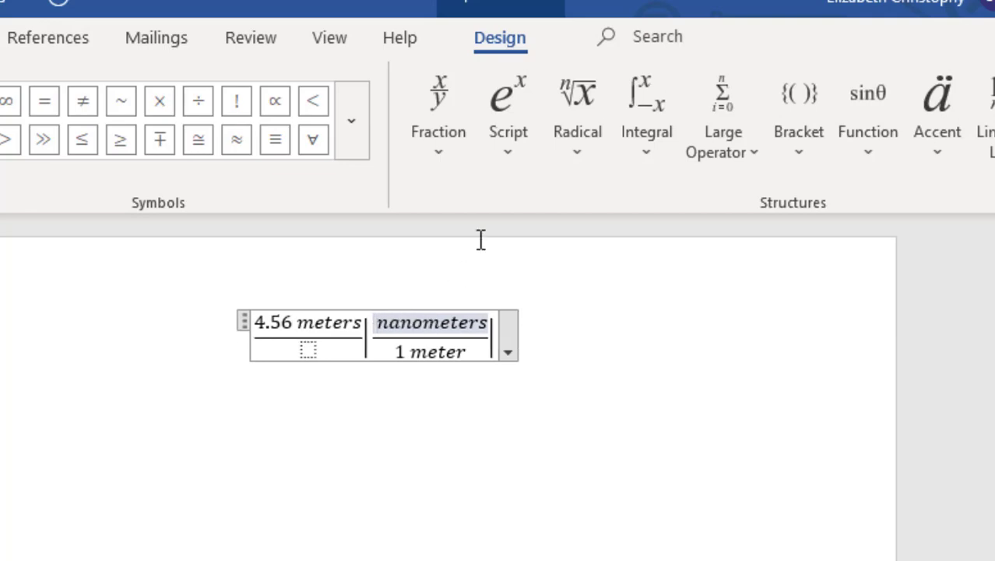
- Add a superscript 10⁹ before nanometers and begin the result '= 4.56 X 1'
left_click(514, 127)
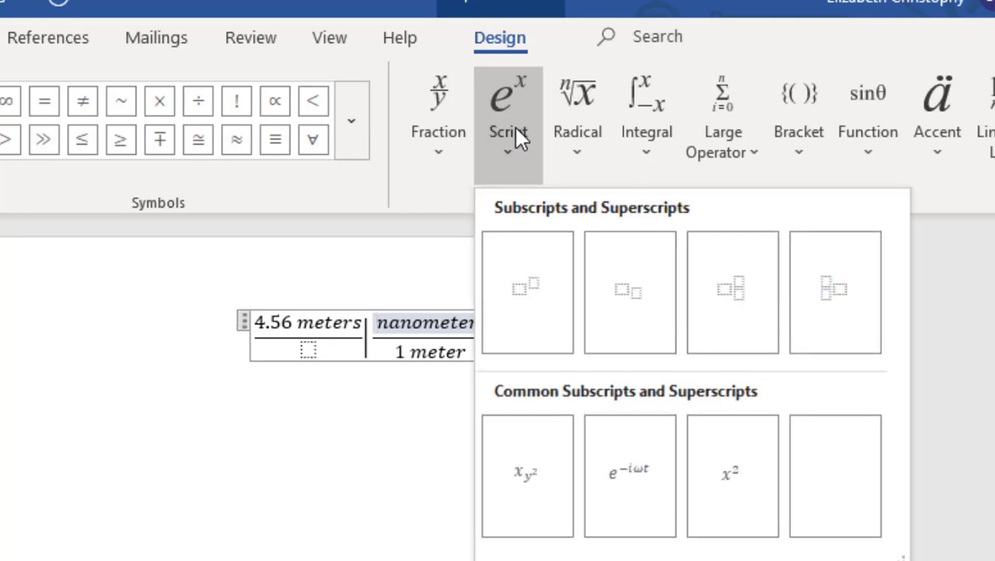
left_click(526, 301)
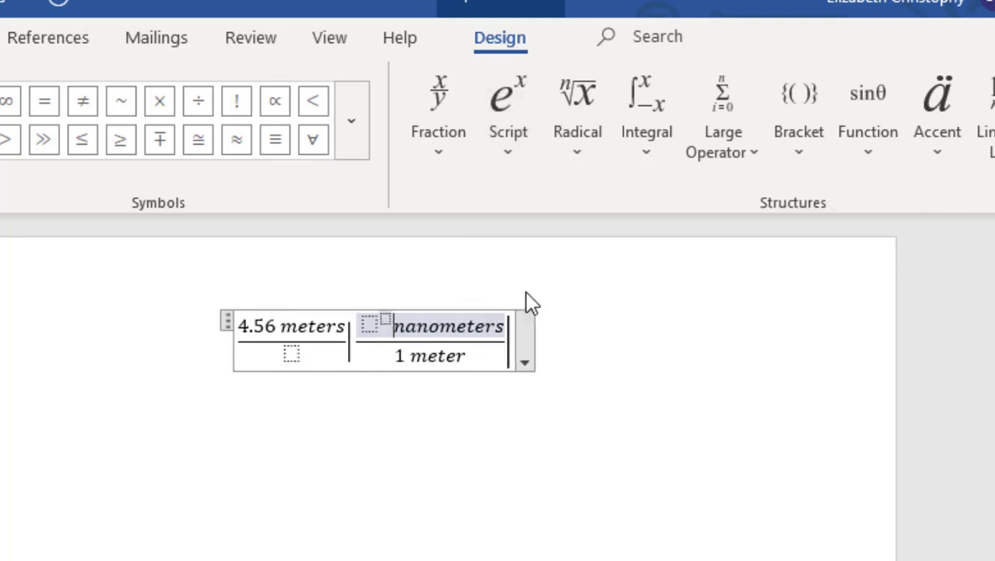
left_click(372, 326)
type("1 ")
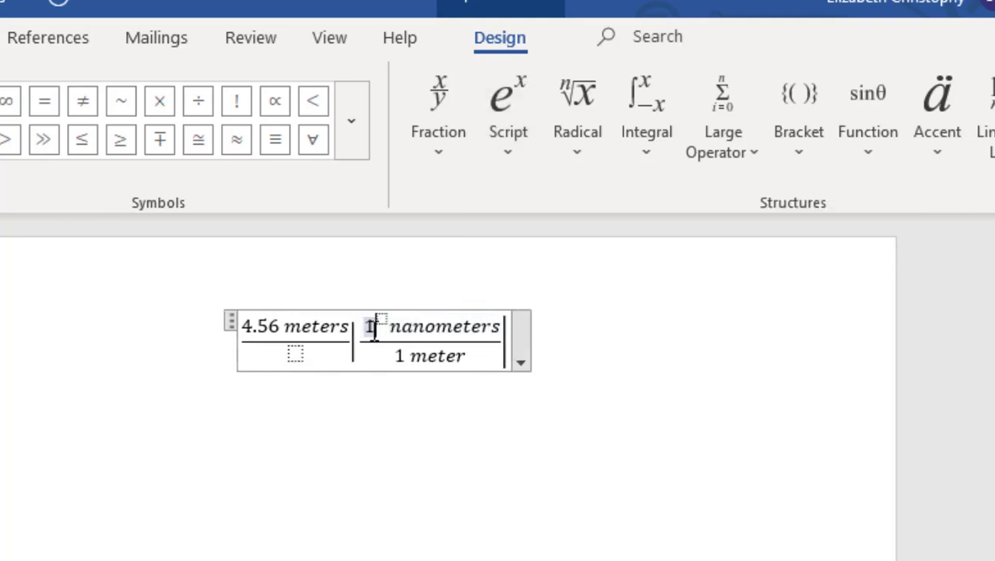
type("0")
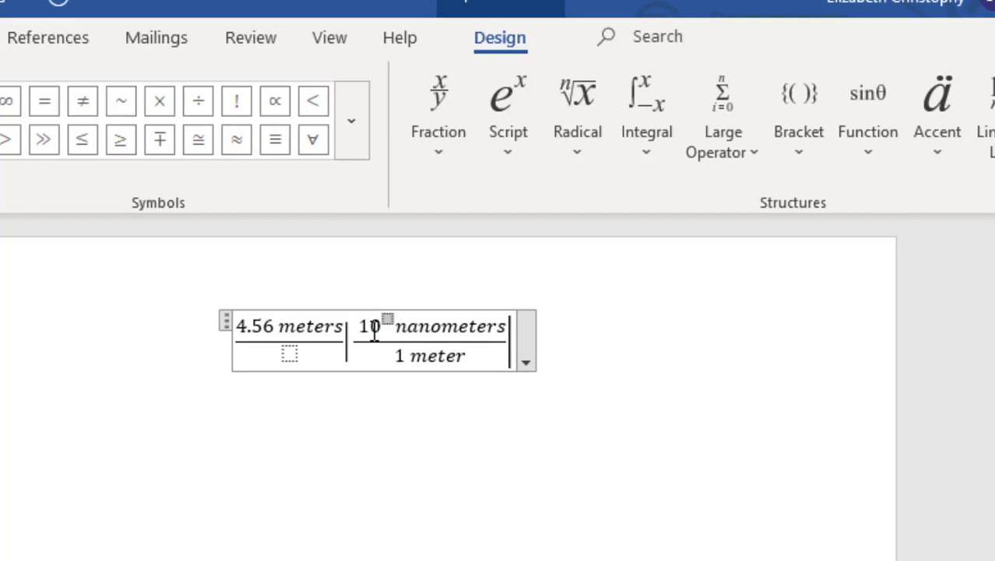
key("Right")
type("9")
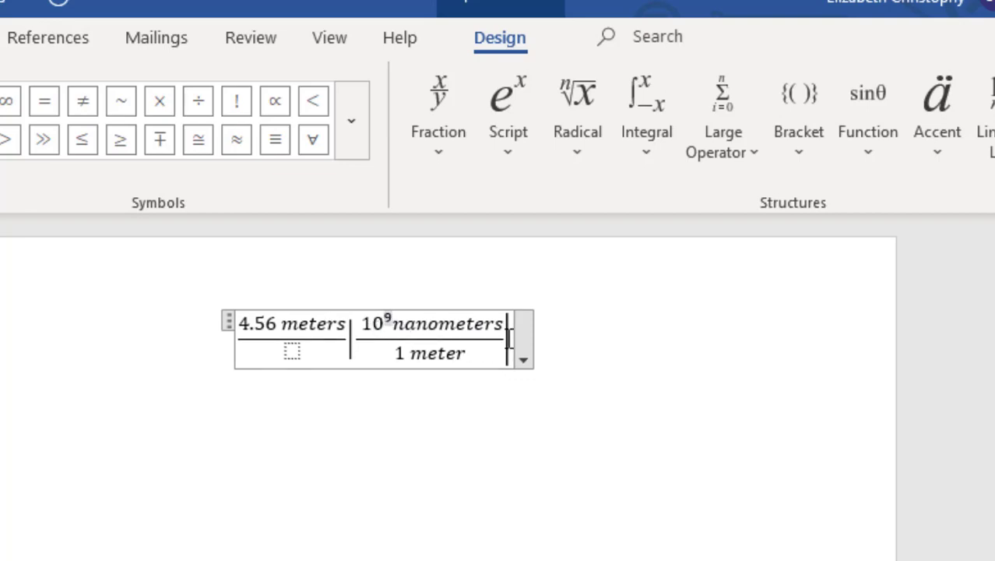
type("= ")
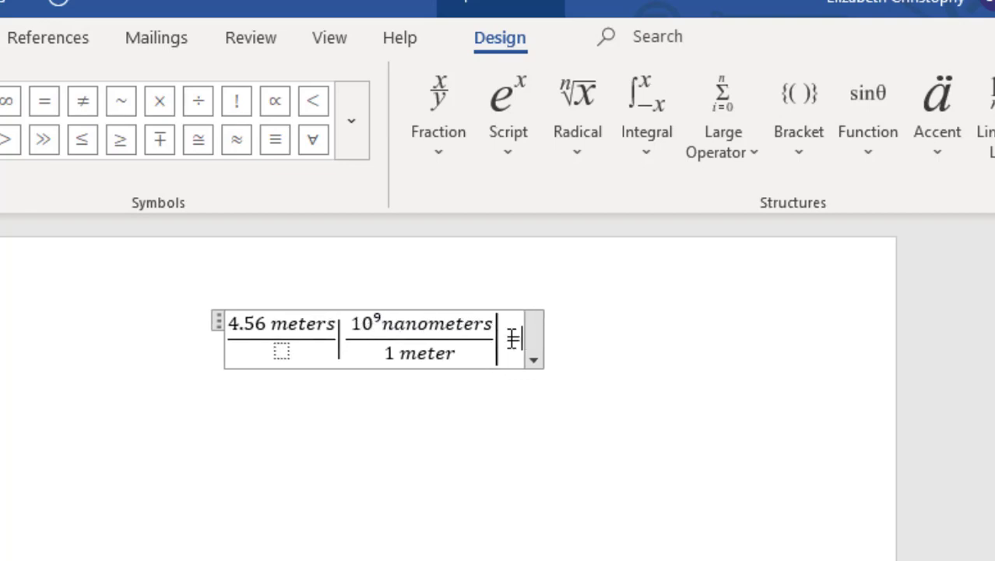
type("4.56 X")
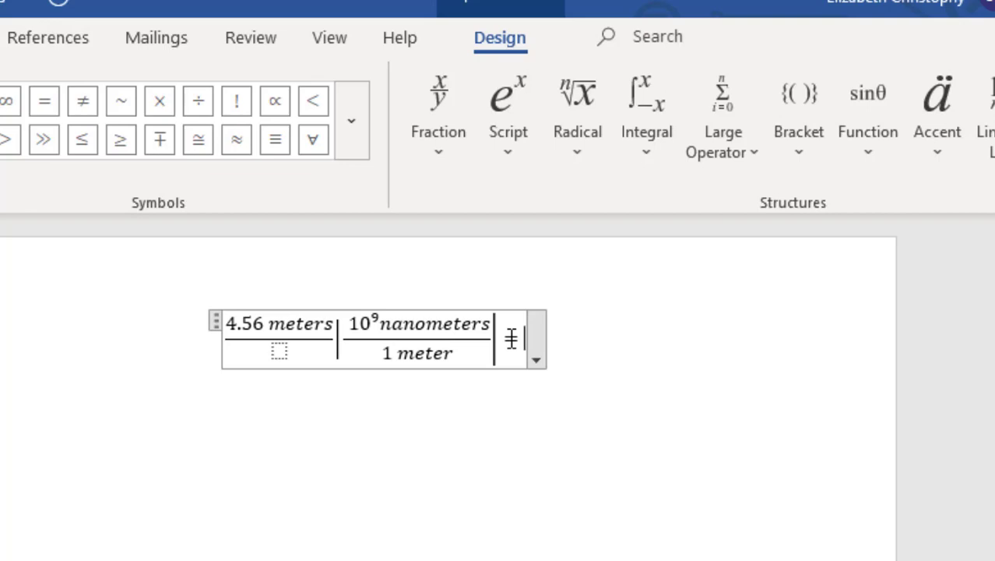
type(" 1")
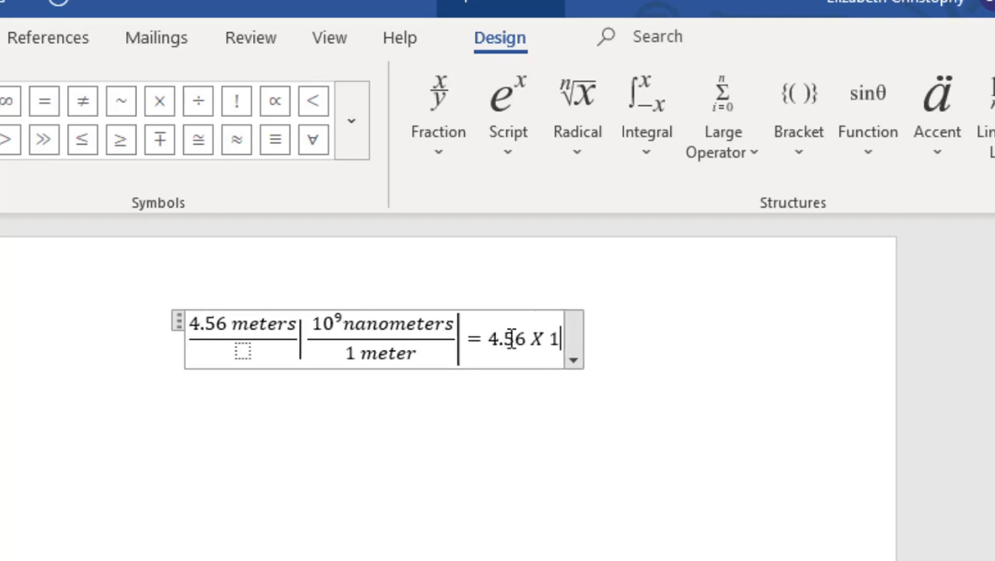
- Complete the result as 4.56 X 10⁹ nm using a superscript exponent
left_click(496, 132)
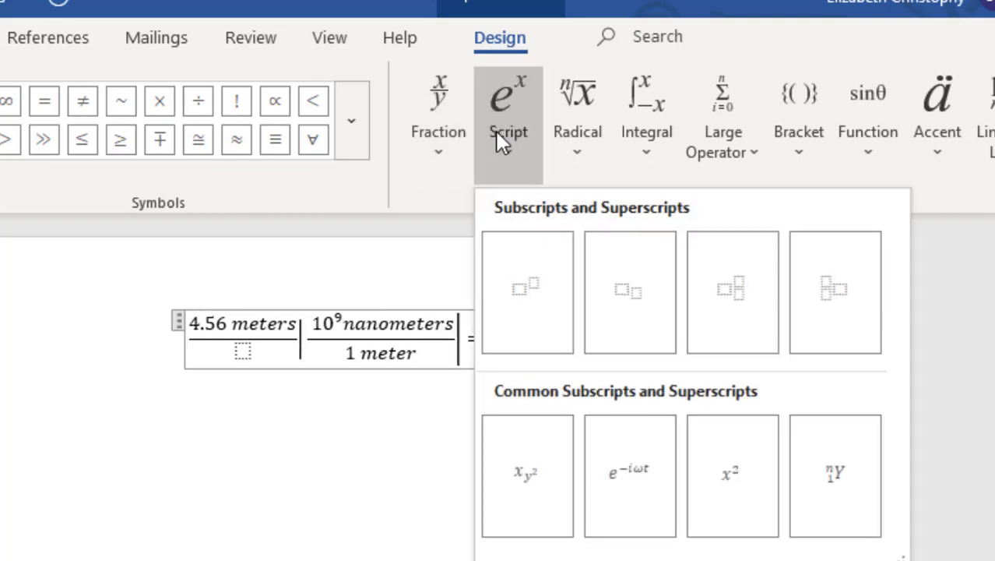
left_click(518, 250)
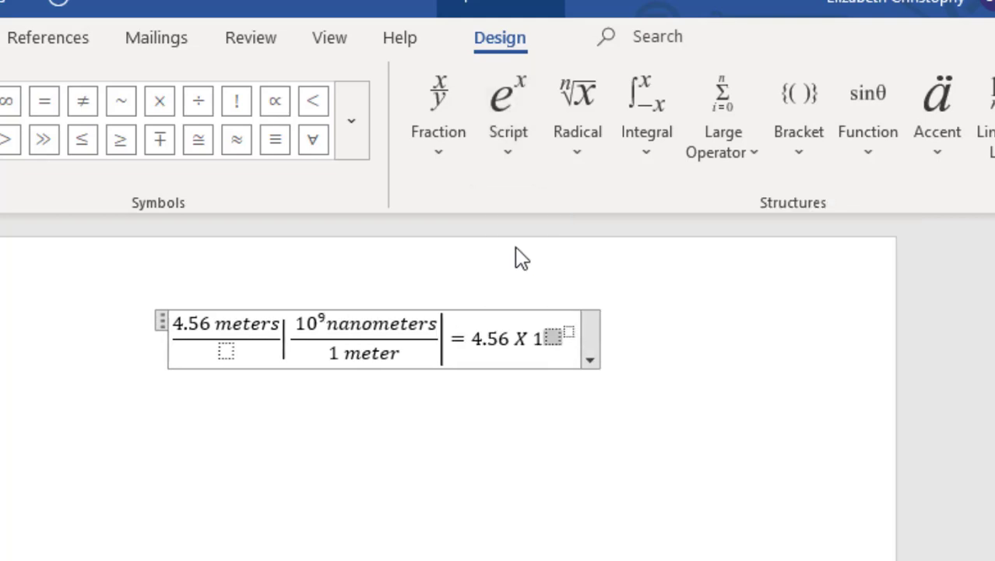
type("0")
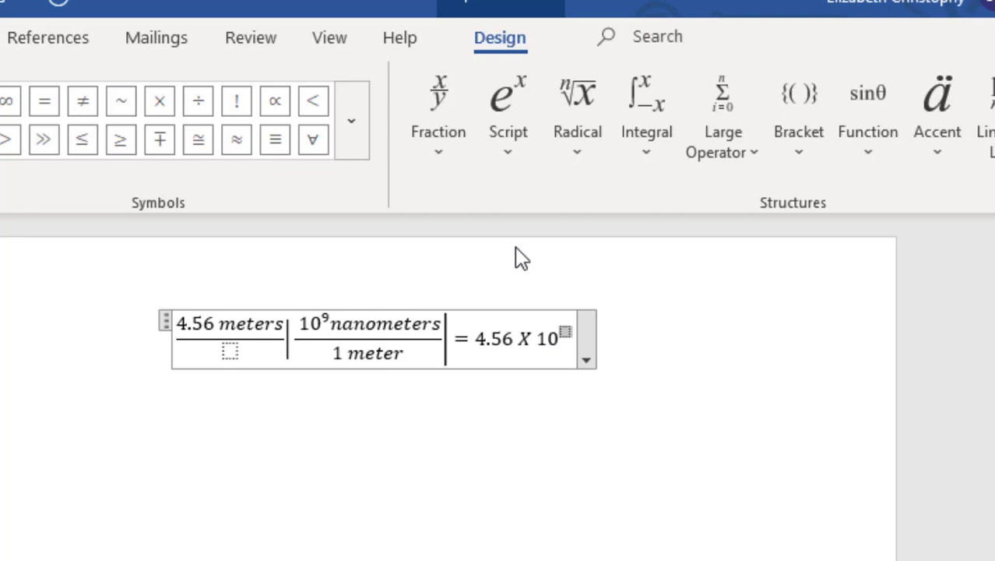
key("Right")
type("9")
key("Right")
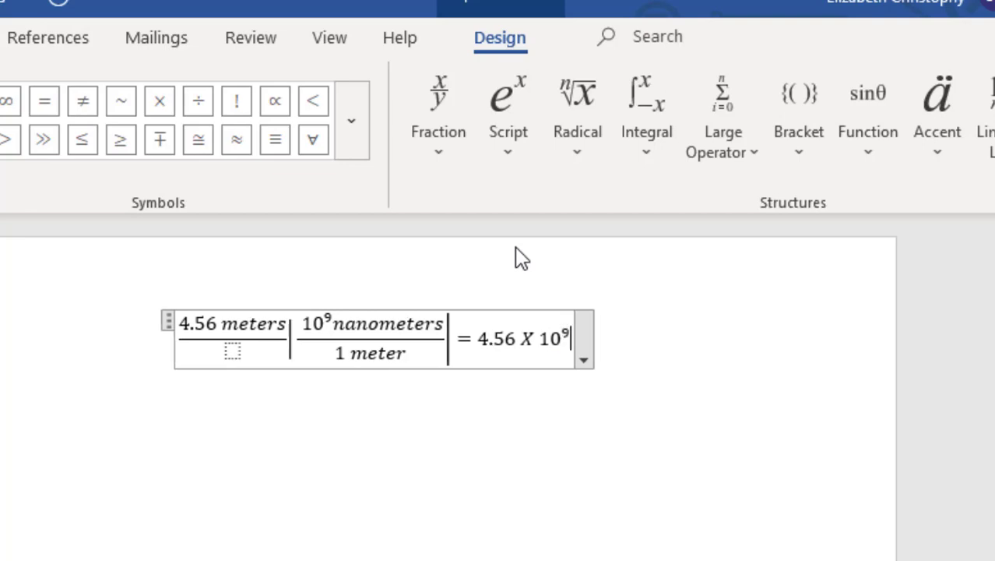
type("nm")
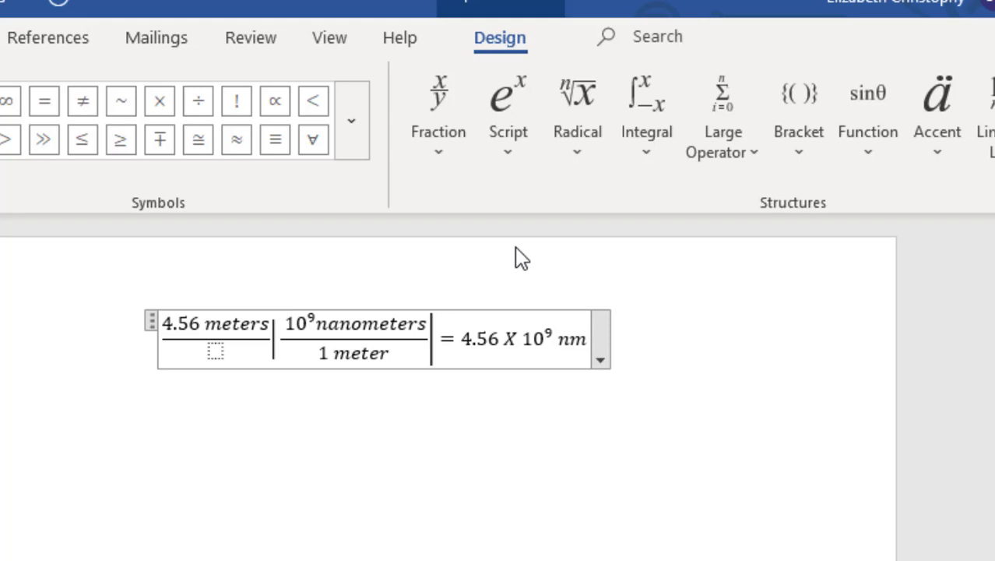
- Remove the stray equals sign, centre the equation, and start a new line below
key("Right")
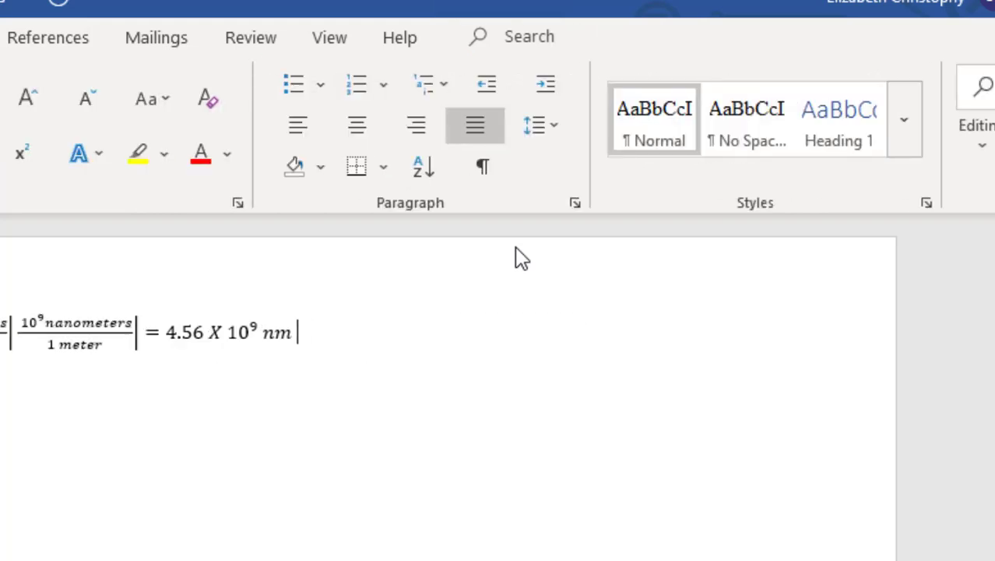
type("=")
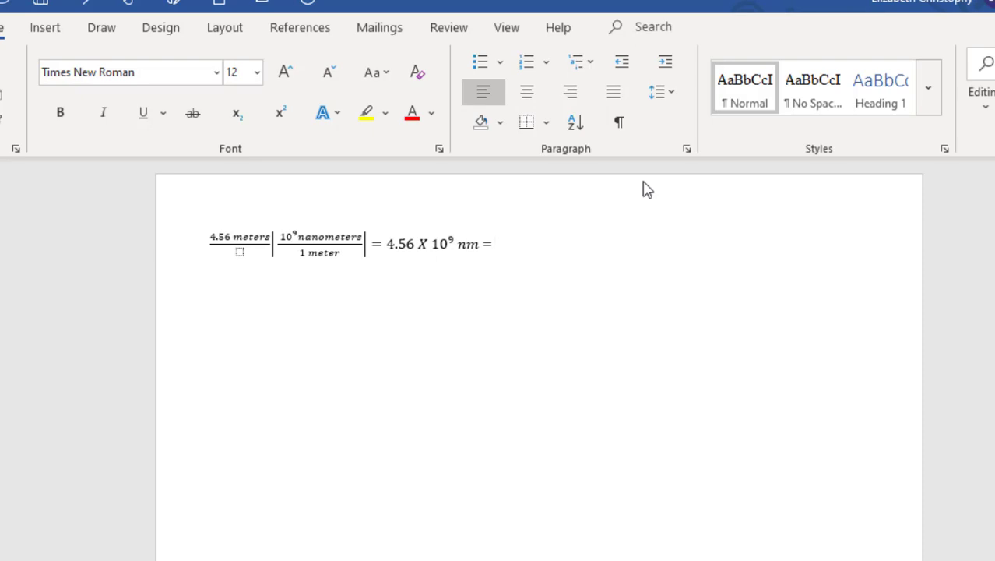
key("BackSpace")
key("ctrl+j")
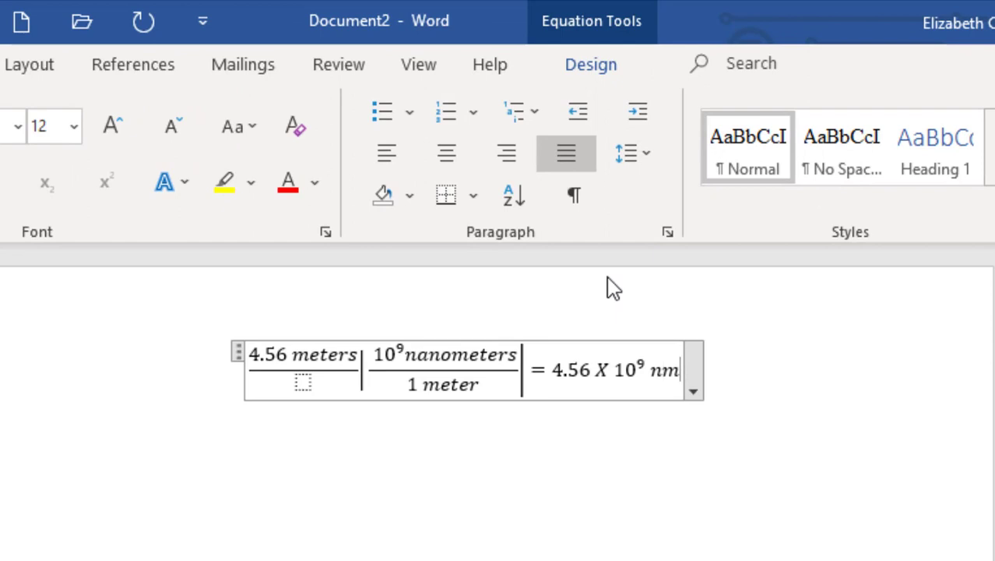
key("Return")
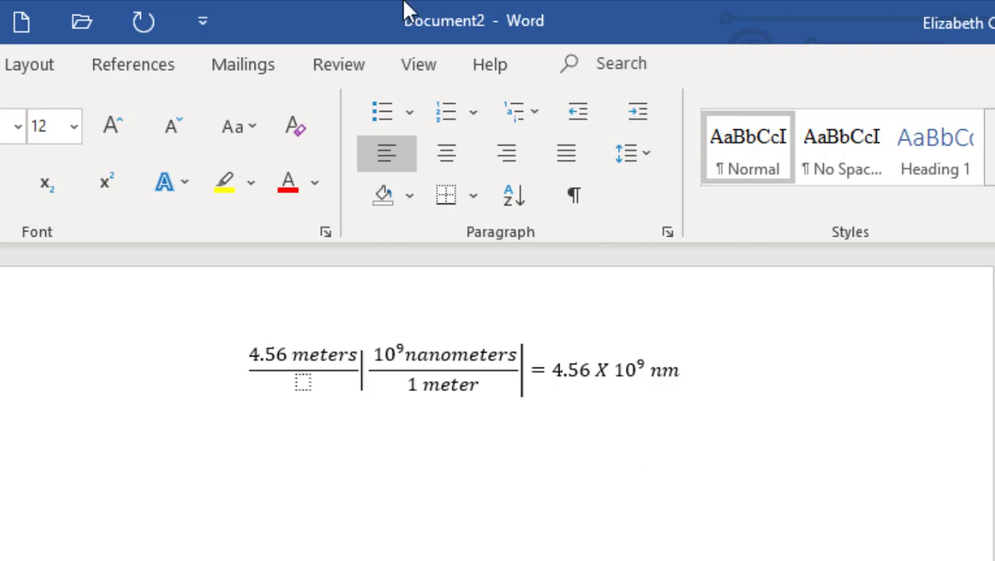
- Insert a second equation with two slots, each closed by a right vertical bar
left_click(35, 76)
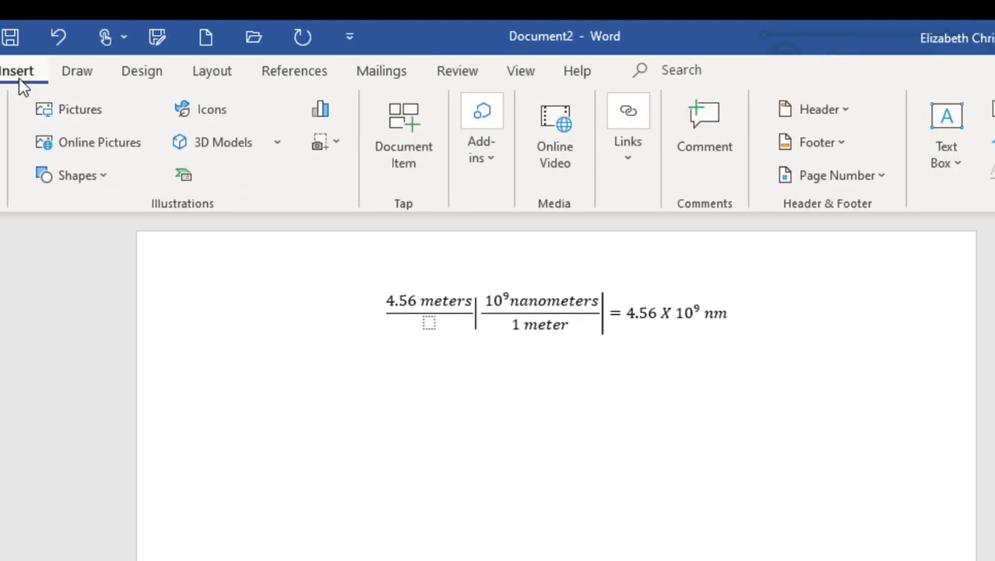
left_click(837, 124)
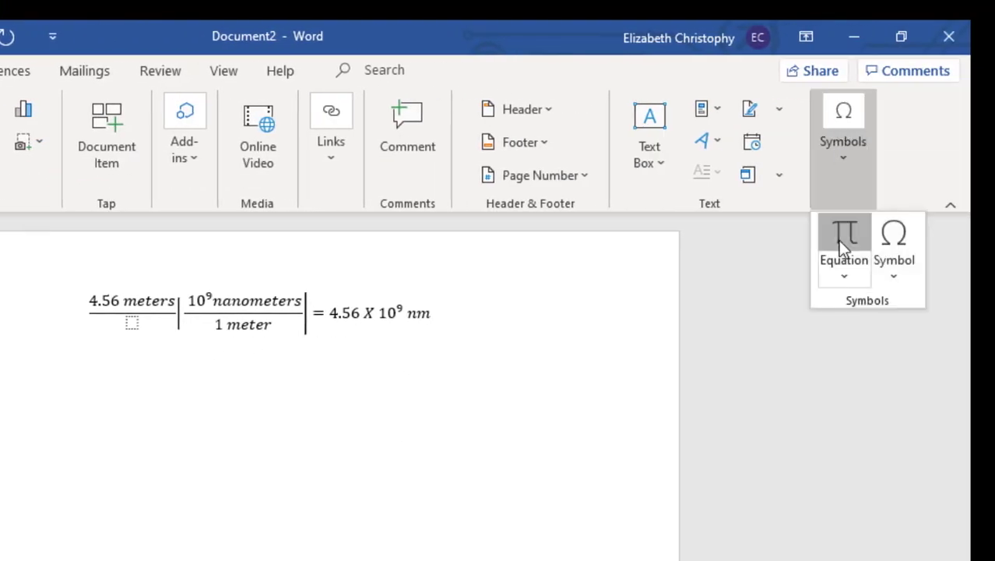
left_click(839, 239)
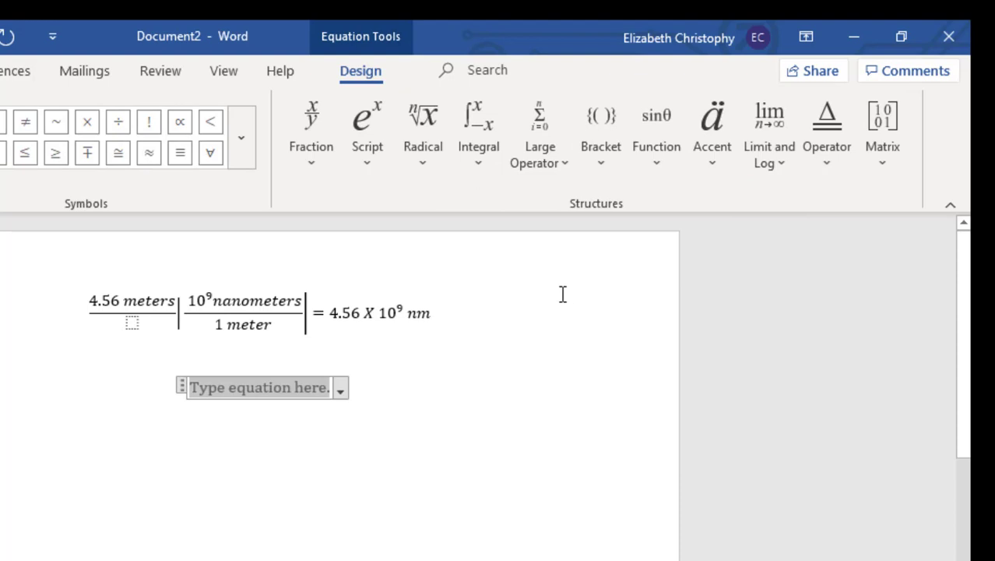
left_click(599, 155)
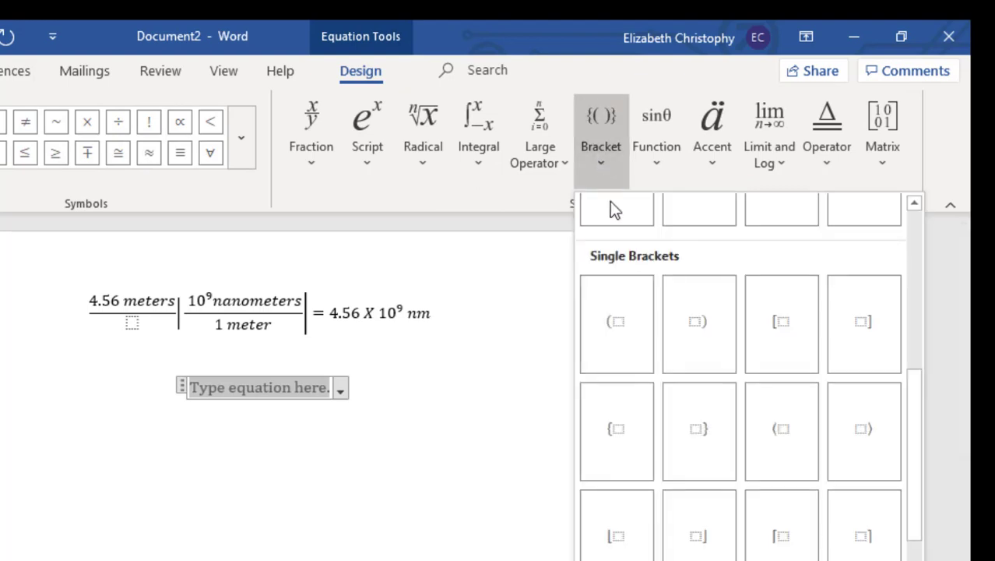
left_click(699, 525)
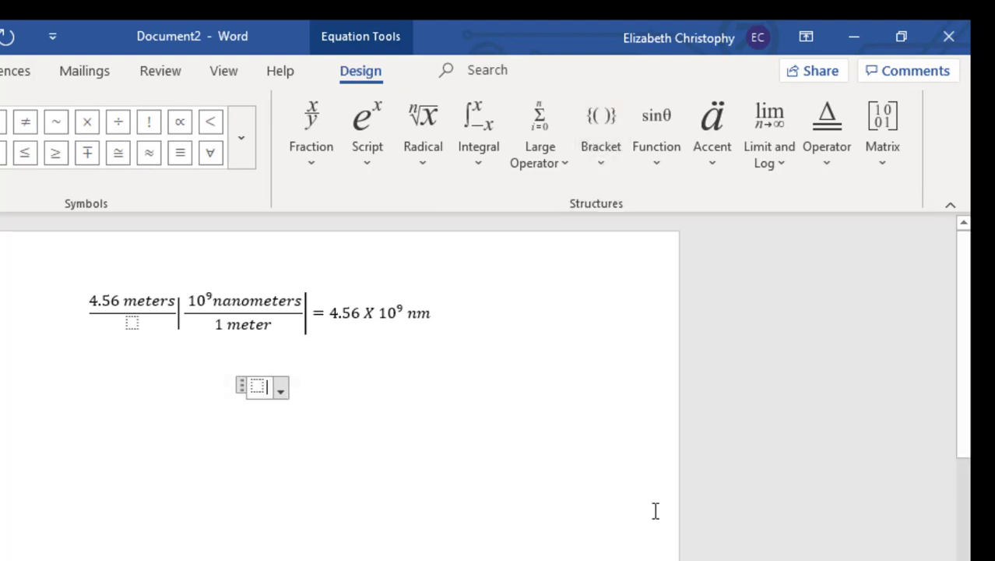
left_click(598, 170)
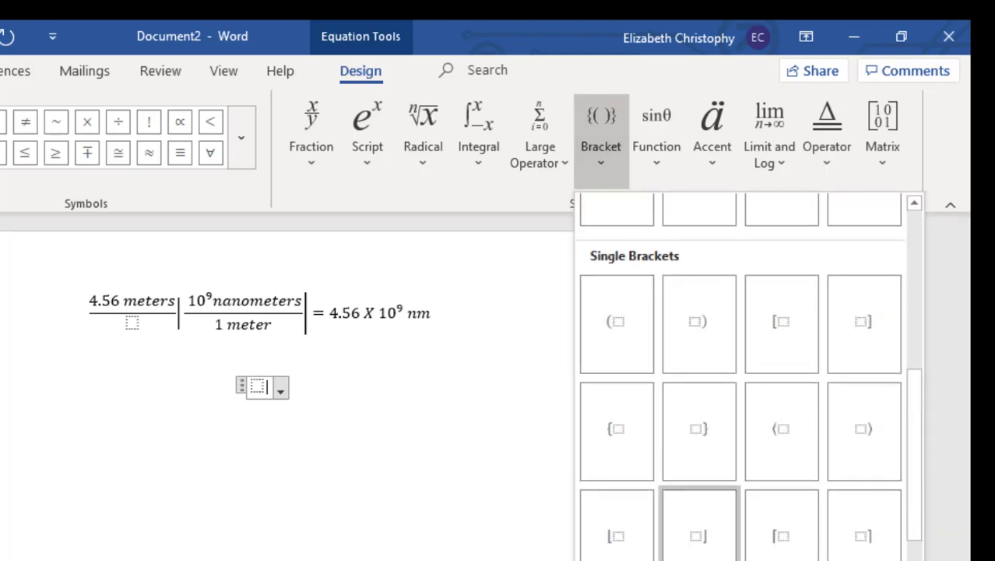
left_click(699, 543)
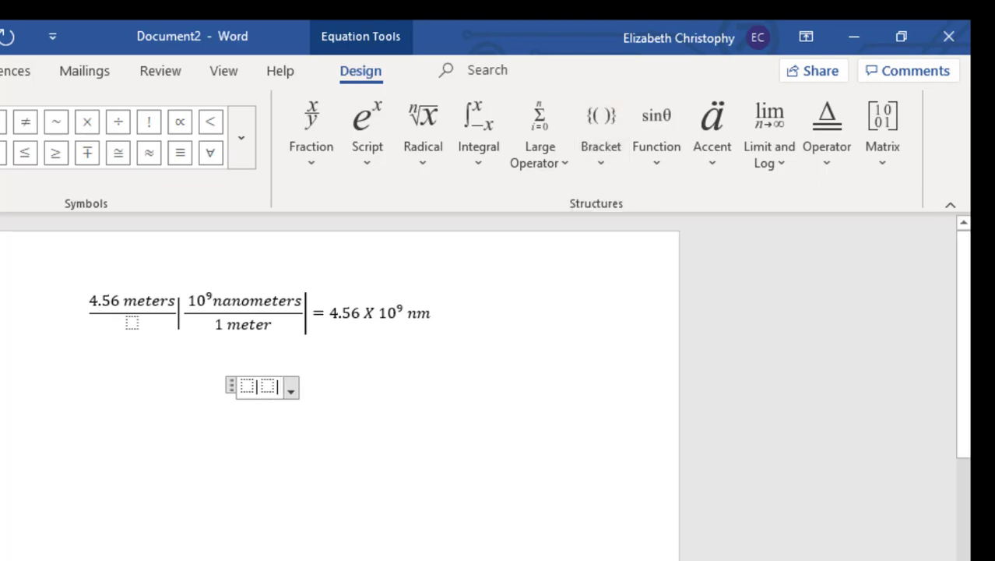
key("Left")
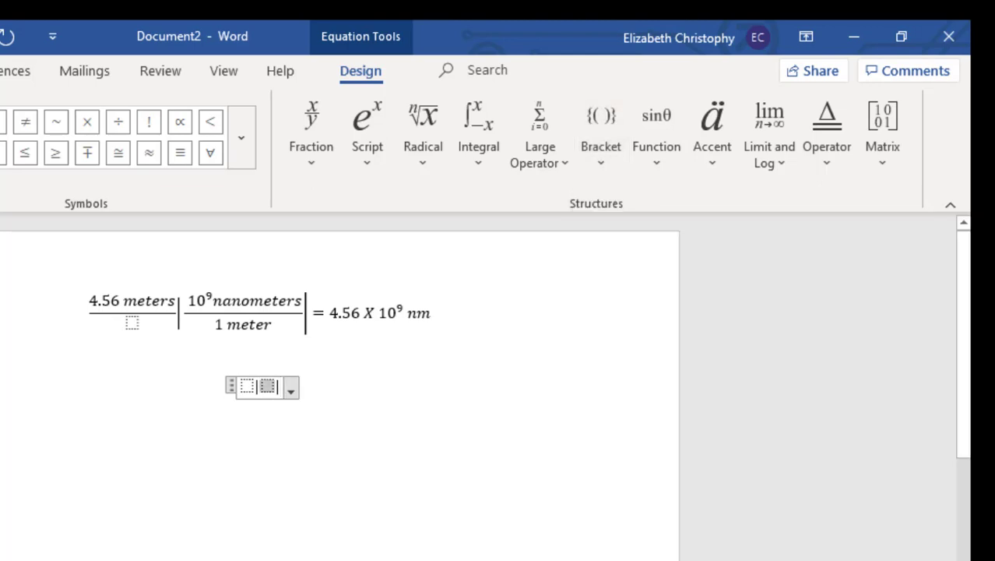
- Put a stacked fraction into each slot, leaving the caret in the first numerator
left_click(310, 118)
left_click(317, 251)
key("Left")
key("Left")
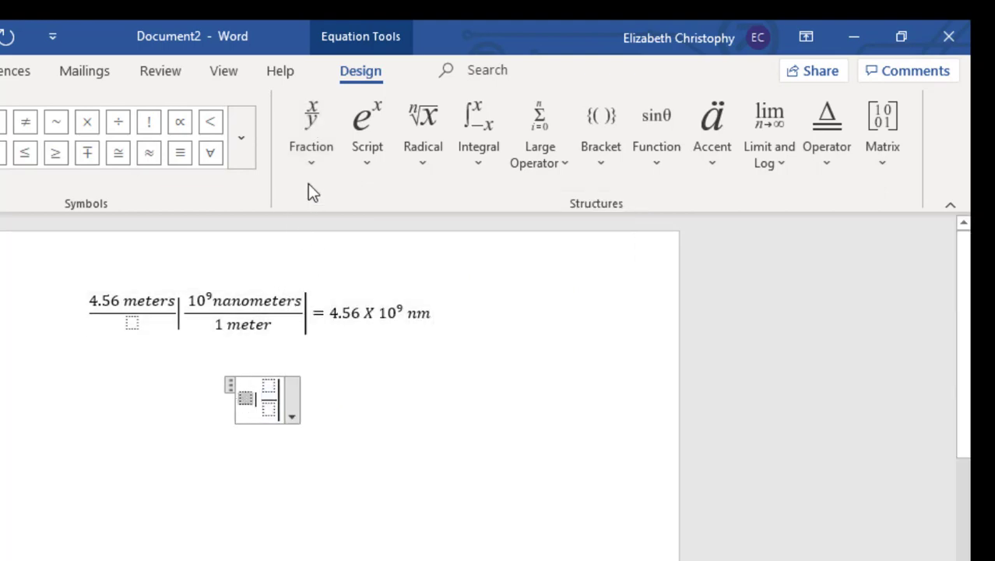
left_click(316, 144)
left_click(327, 274)
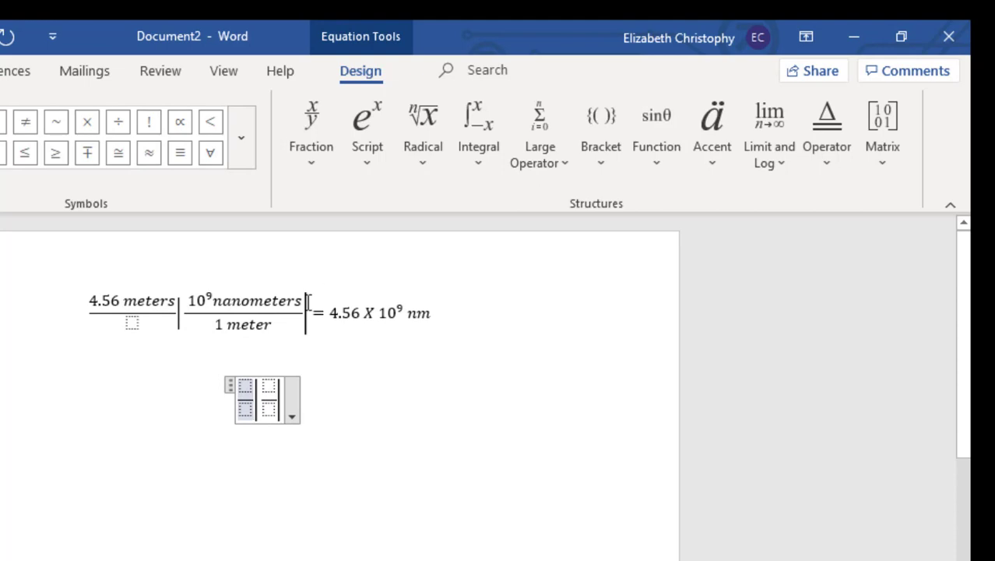
left_click(245, 385)
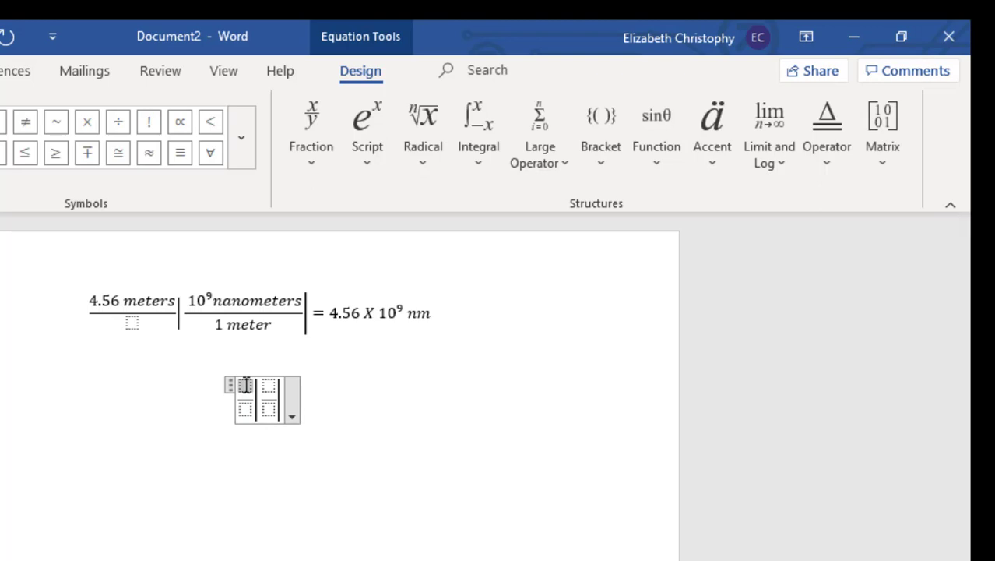
- Type 2.11 g NaCO in the first numerator, dropping the trailing 3 and spacing after g
type("2.11")
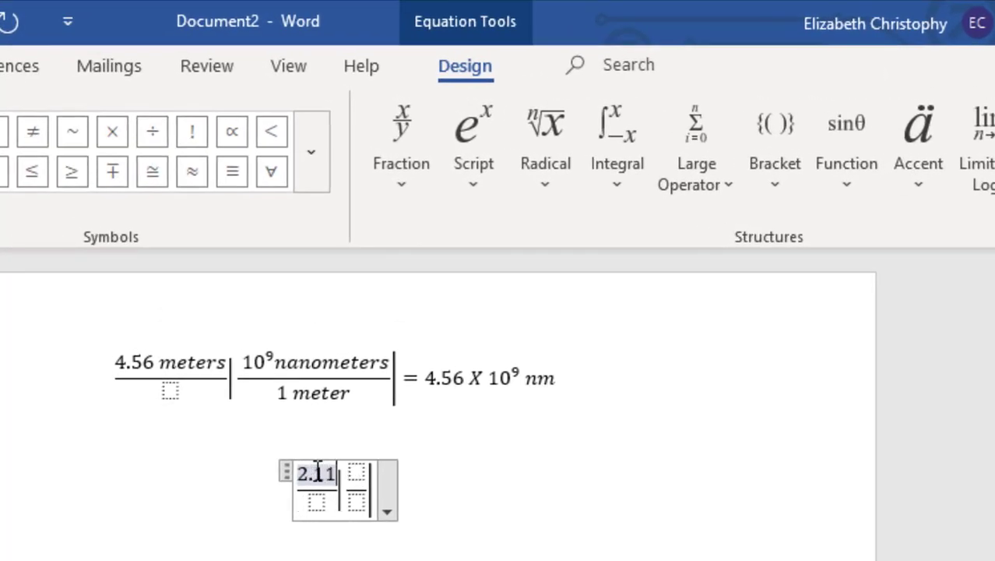
type(" g")
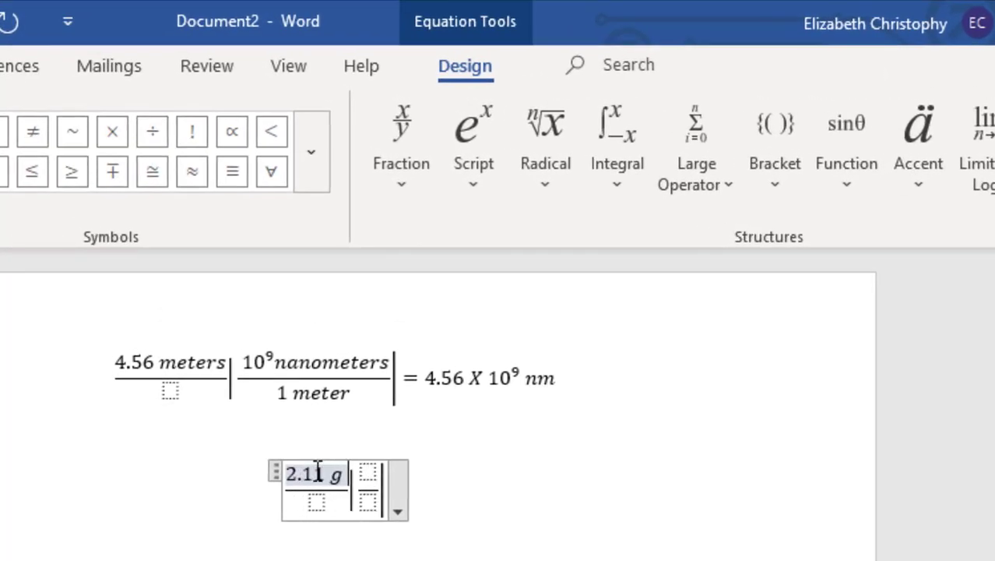
type("N")
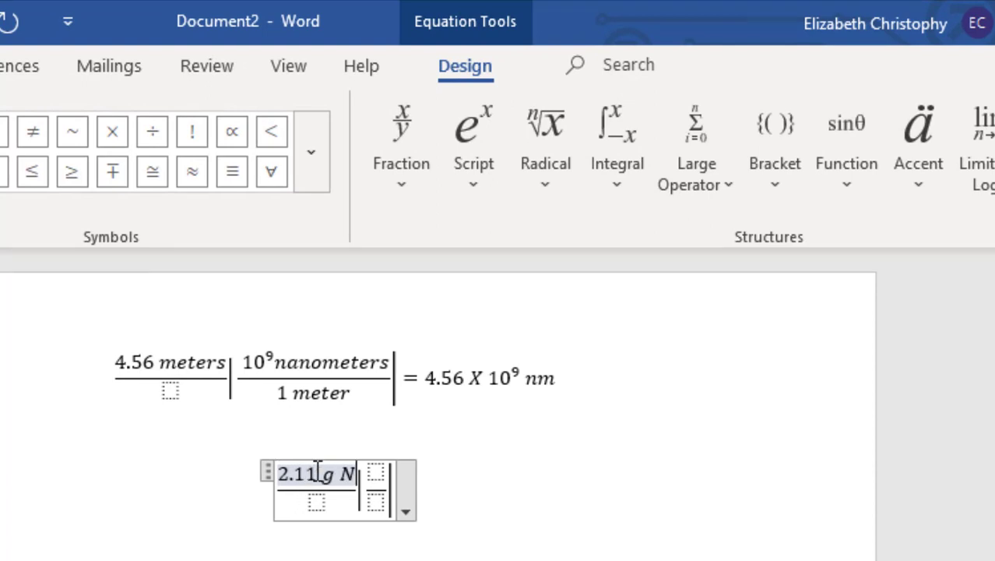
type("aCO3")
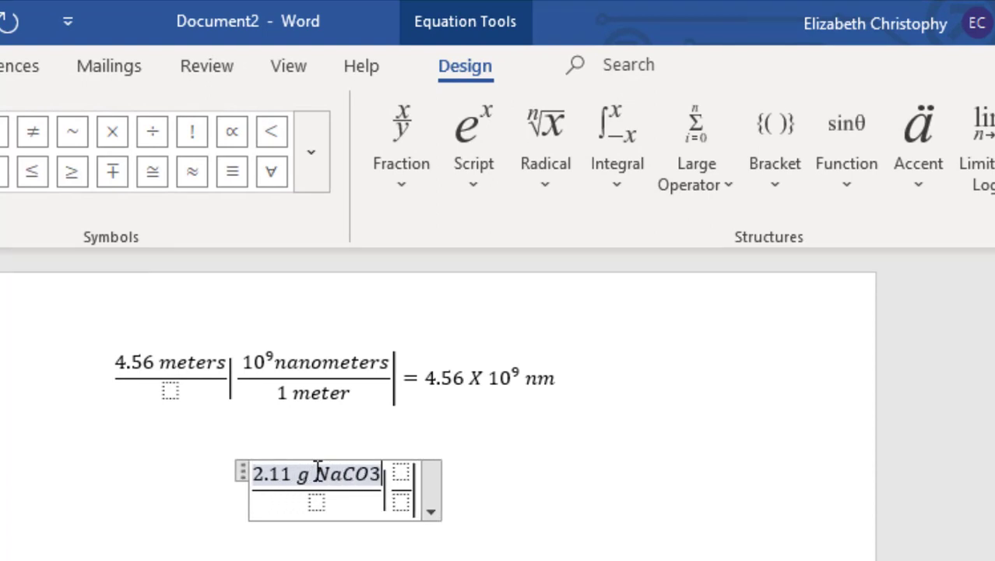
key("BackSpace")
key("Left")
key("Left")
key("shift+Left")
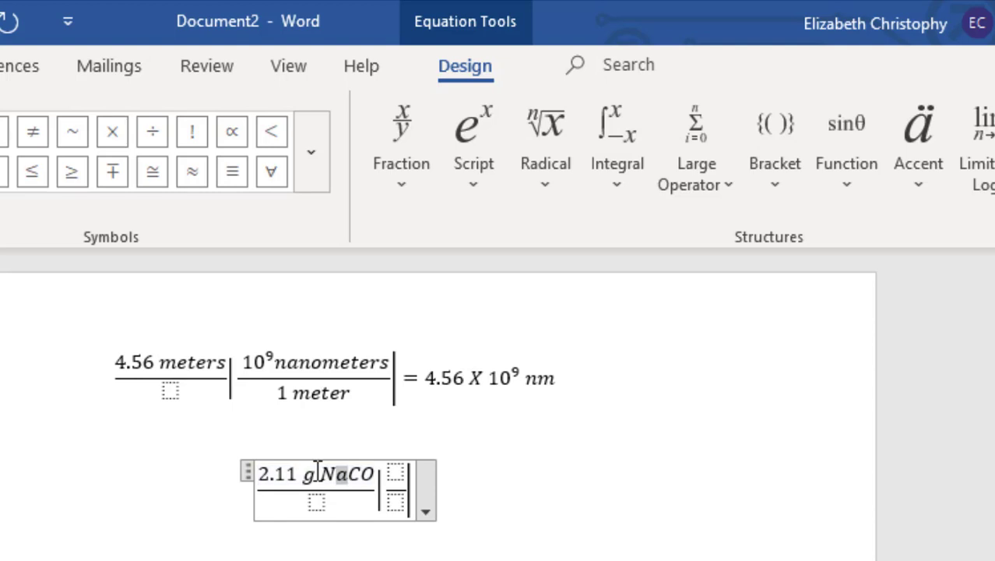
left_click(318, 471)
- Add subscript 2 after Na and subscript 3 after CO to form Na₂CO₃
left_click(461, 136)
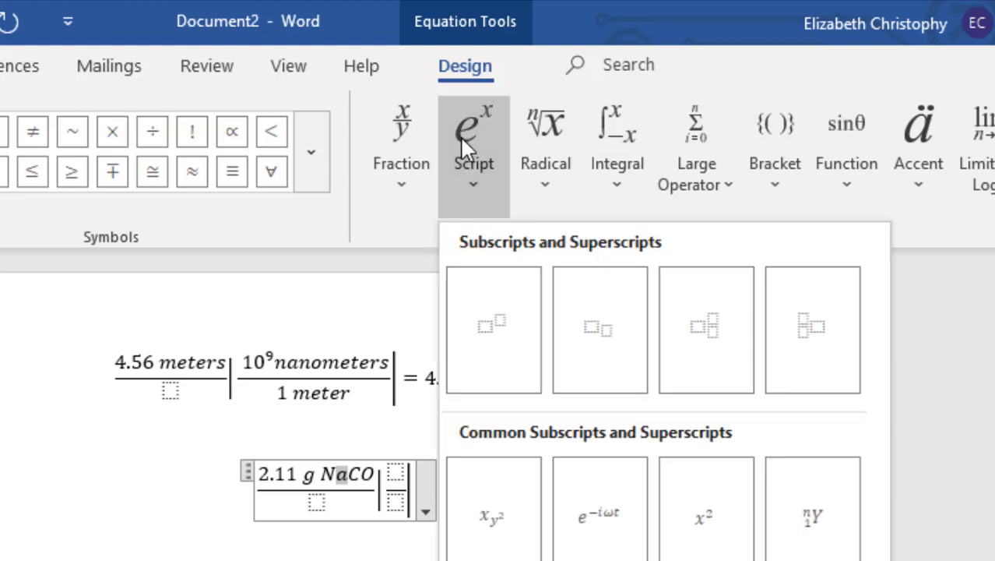
left_click(602, 352)
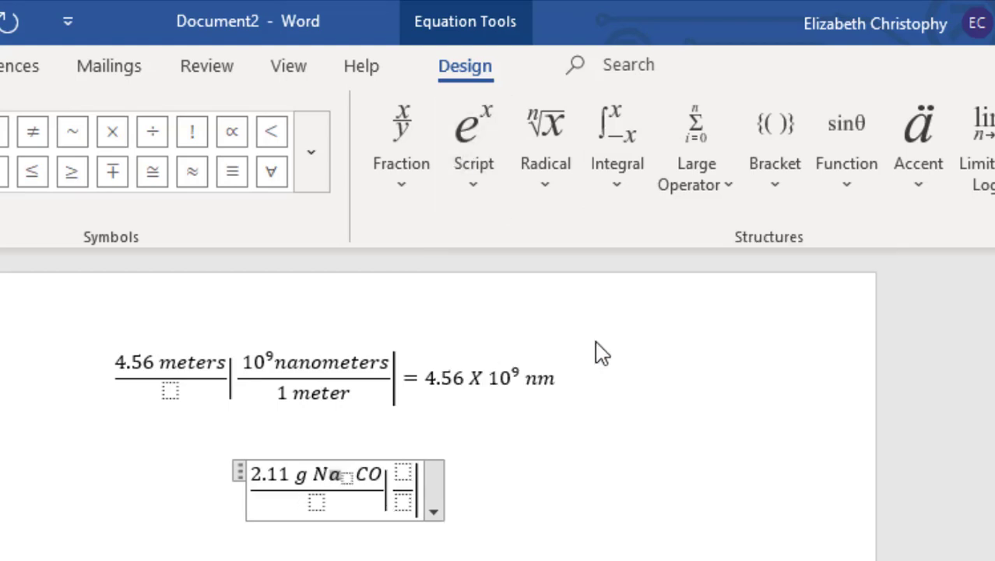
type("2")
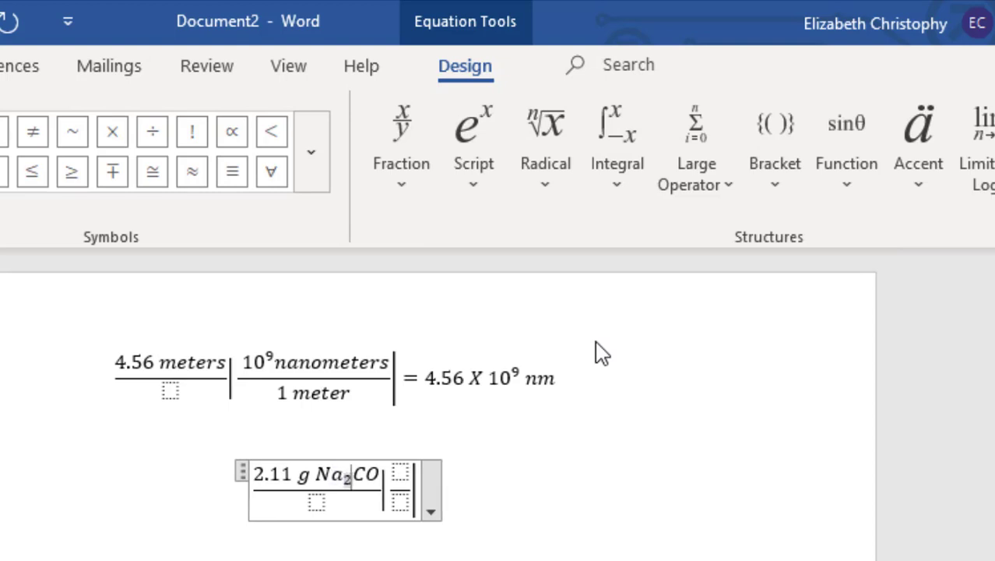
key("Right")
key("Right")
key("Right")
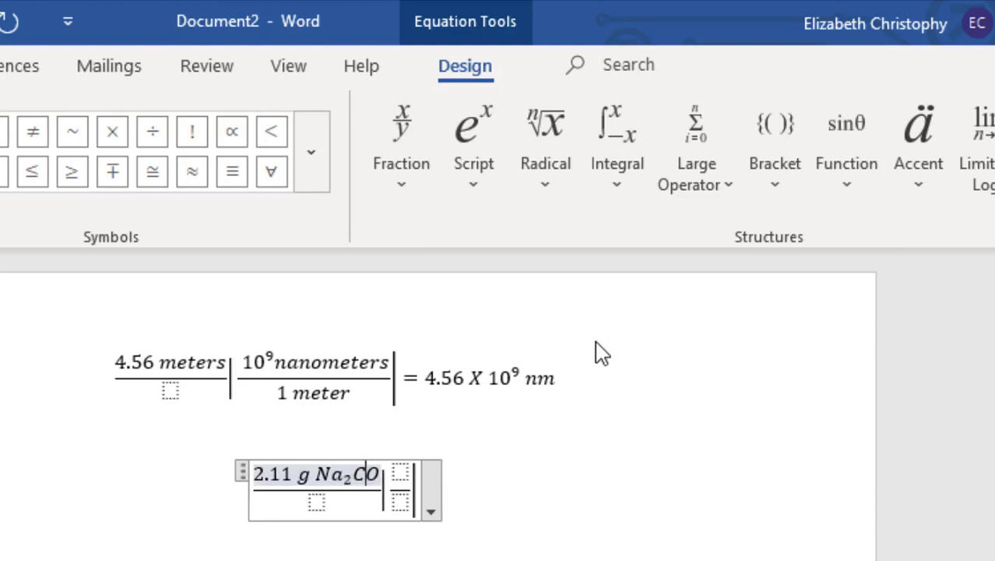
left_click(461, 166)
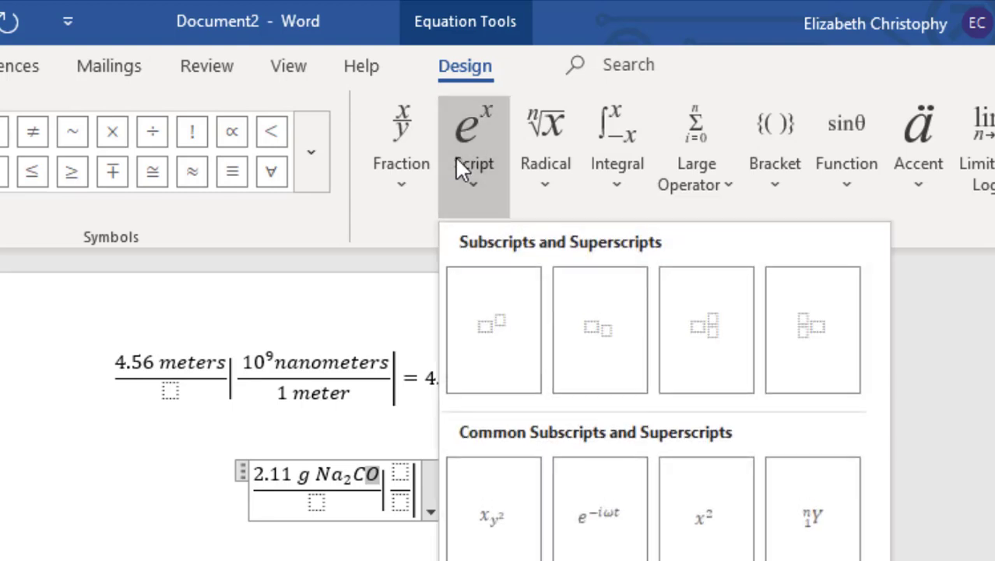
left_click(599, 302)
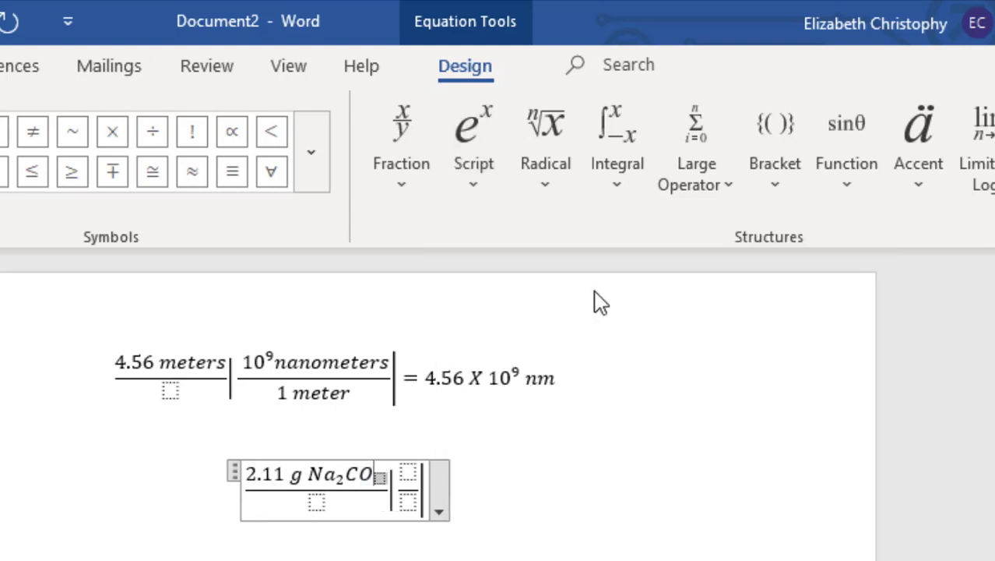
type("3")
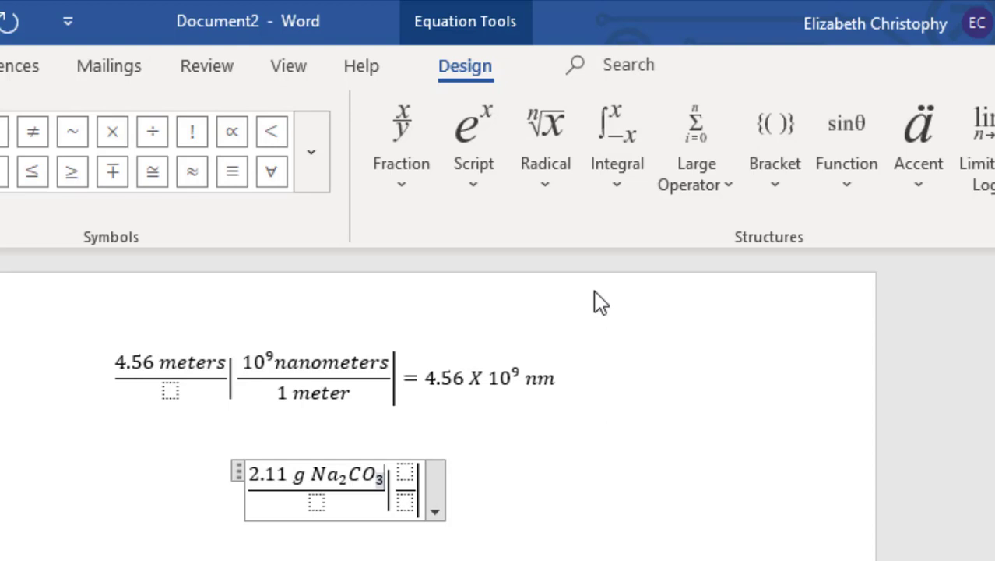
key("shift+Left")
key("shift+Left")
key("shift+Left")
key("shift+Left")
key("shift+Left")
key("shift+Left")
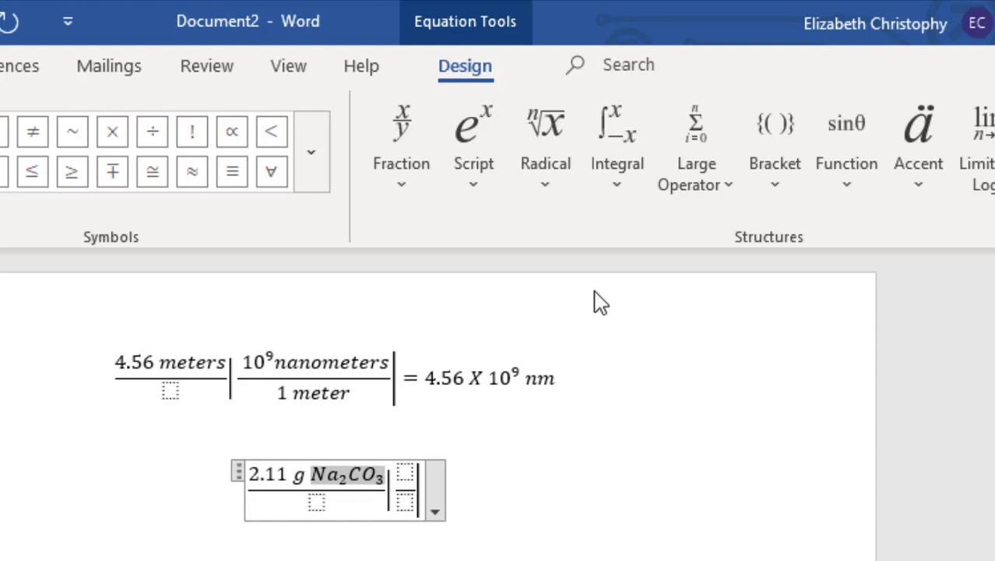
- Paste g Na₂CO₃ into the second denominator with M before it, add 1 mole above, then a vertical bar
key("shift+Left")
key("shift+Left")
key("shift+Left")
key("ctrl+c")
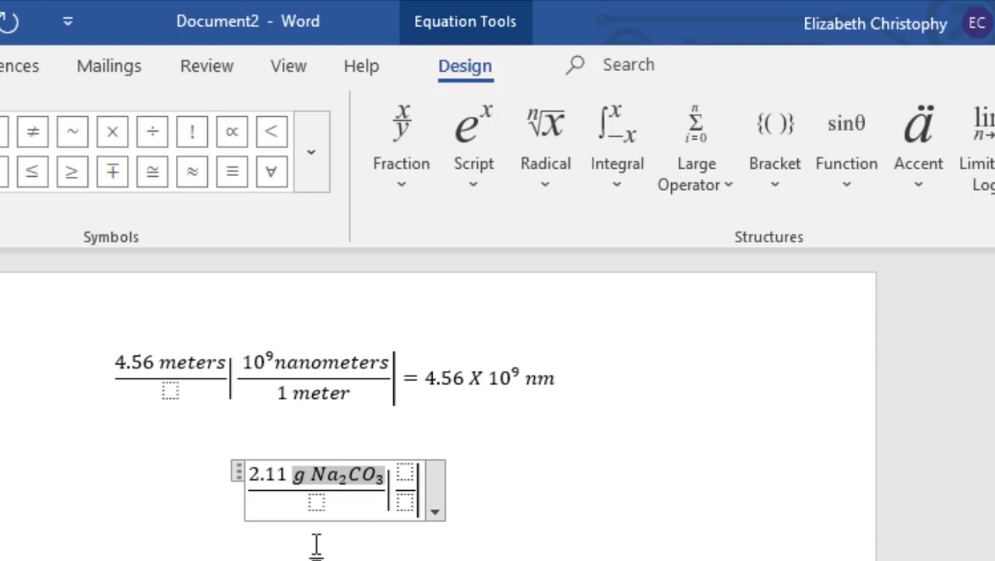
left_click(409, 505)
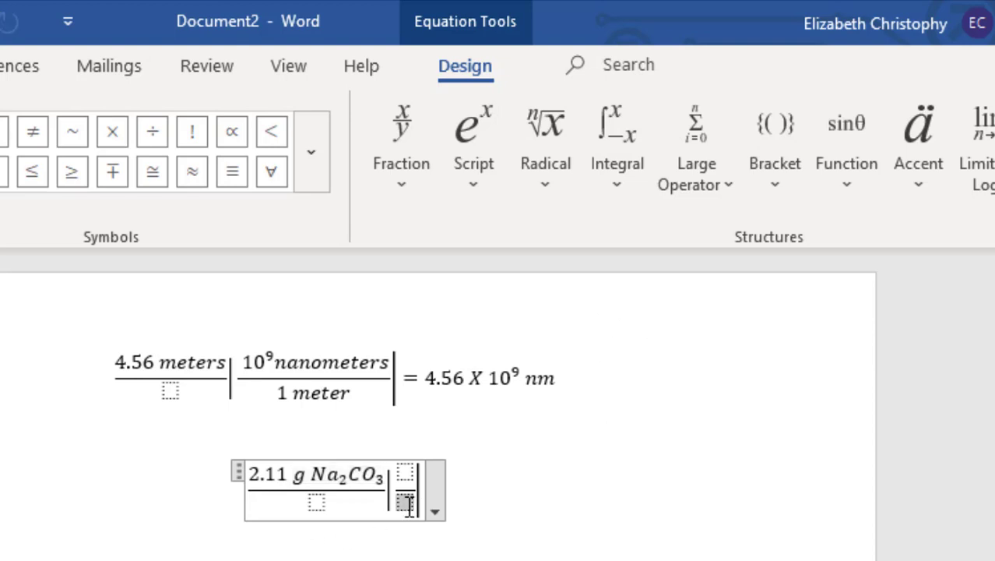
key("ctrl+v")
left_click_drag(408, 505, 363, 511)
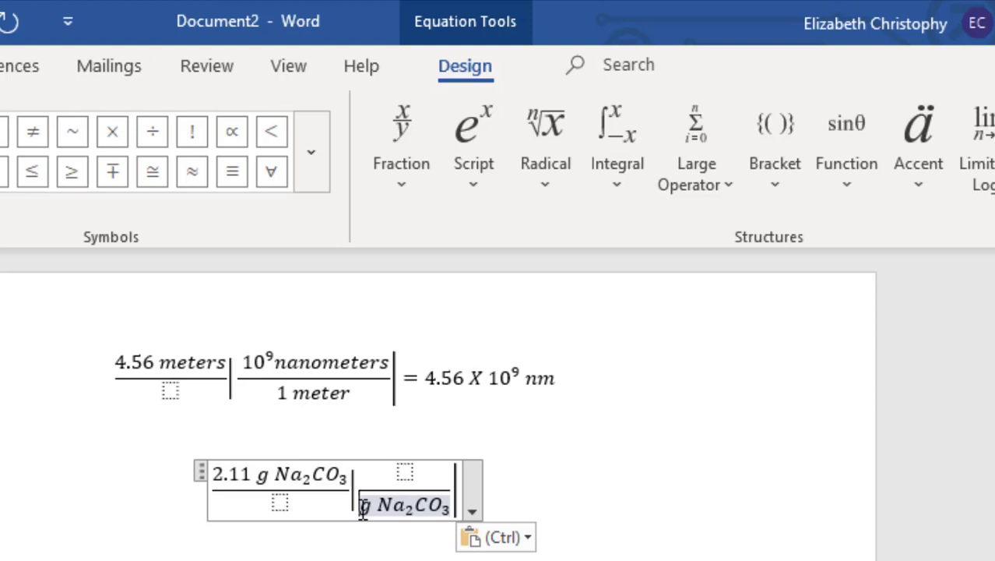
type("M")
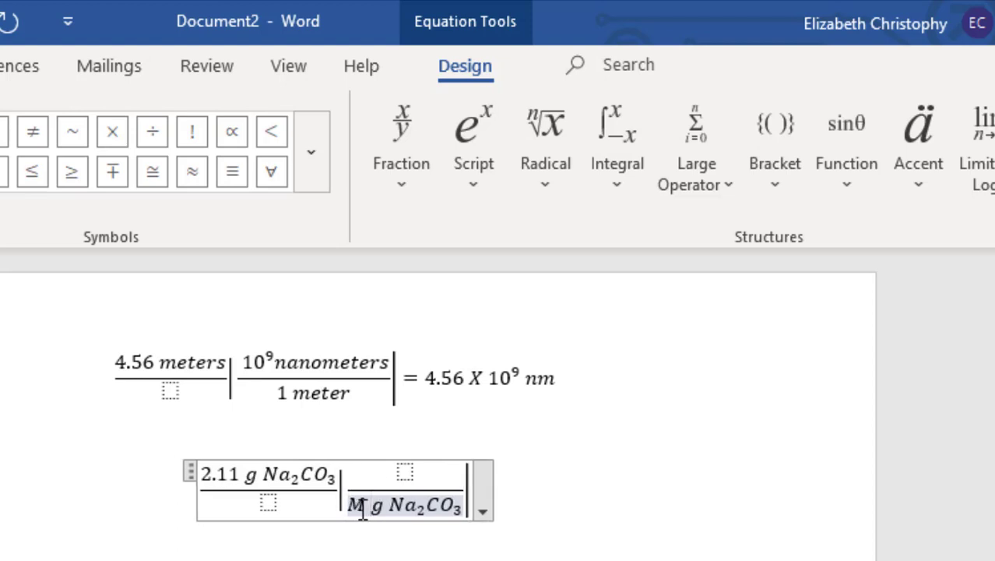
left_click(411, 475)
type("1 mole")
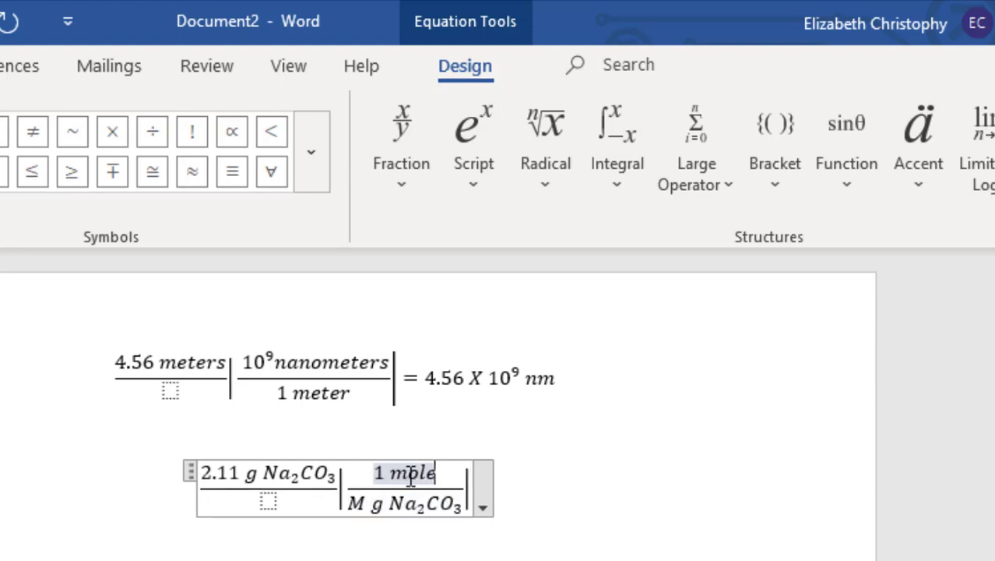
left_click(471, 487)
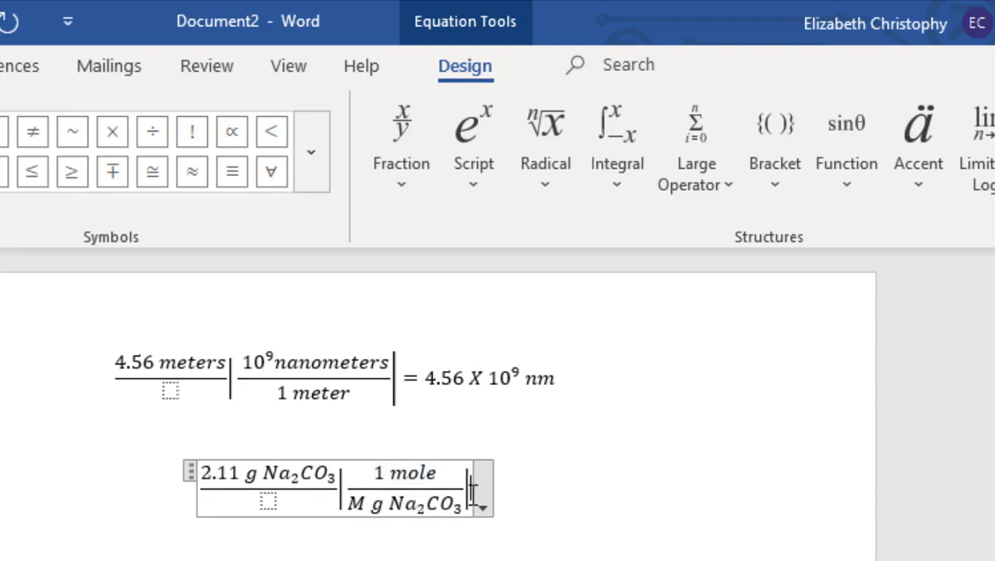
type("|")
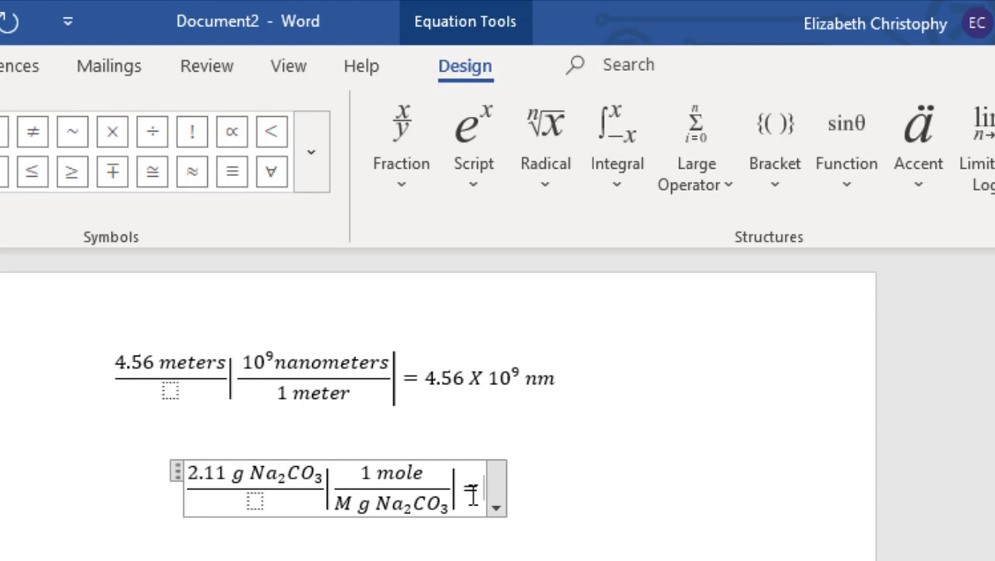